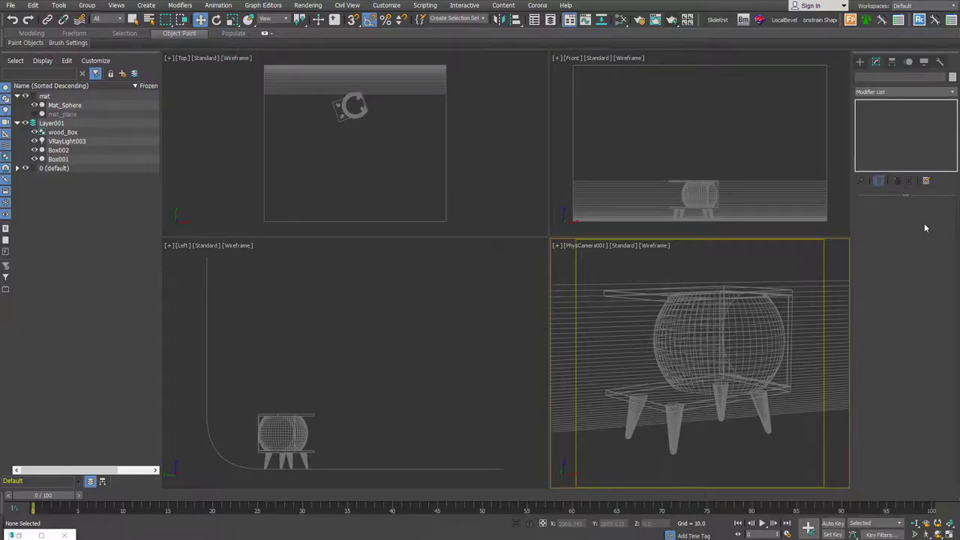
Step: Open the Slate Material Editor to show the sphere's VRayMtl material
left_click(621, 20)
Step: Start a V-Ray interactive render of the matte grey sphere on its stand
left_click(252, 208)
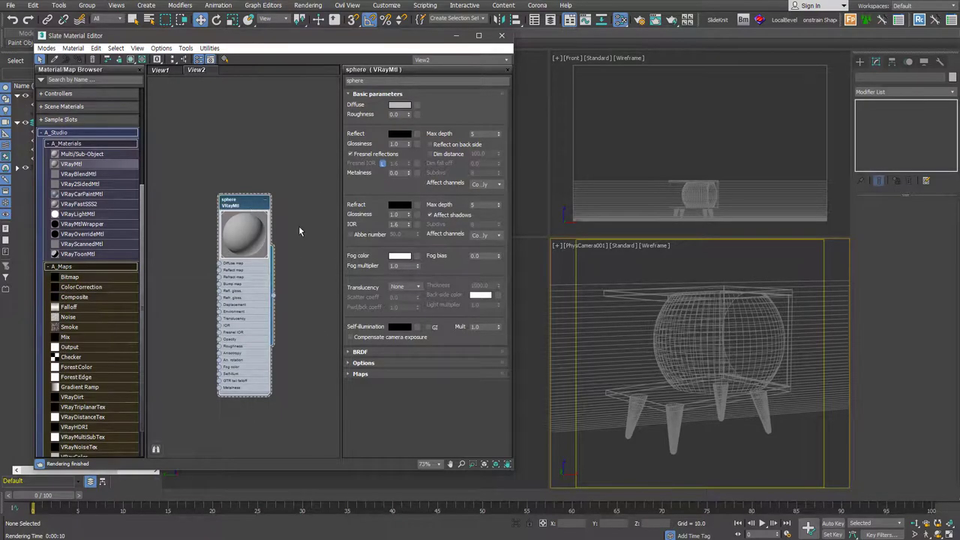
left_click(671, 20)
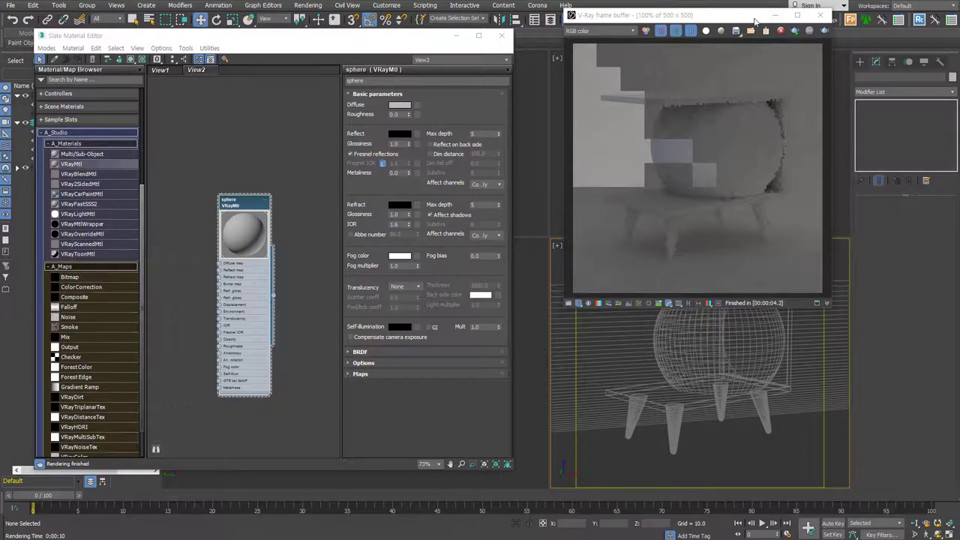
left_click(783, 30)
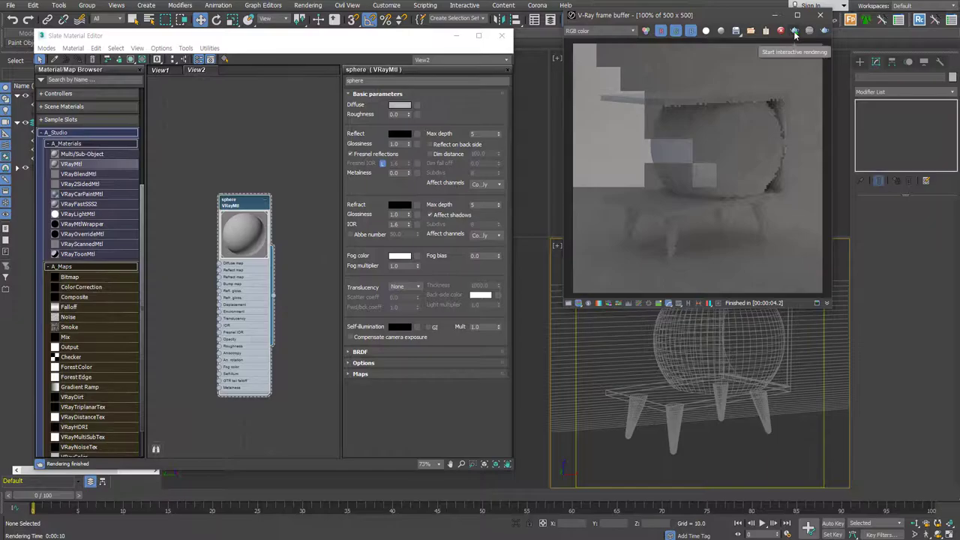
left_click(794, 30)
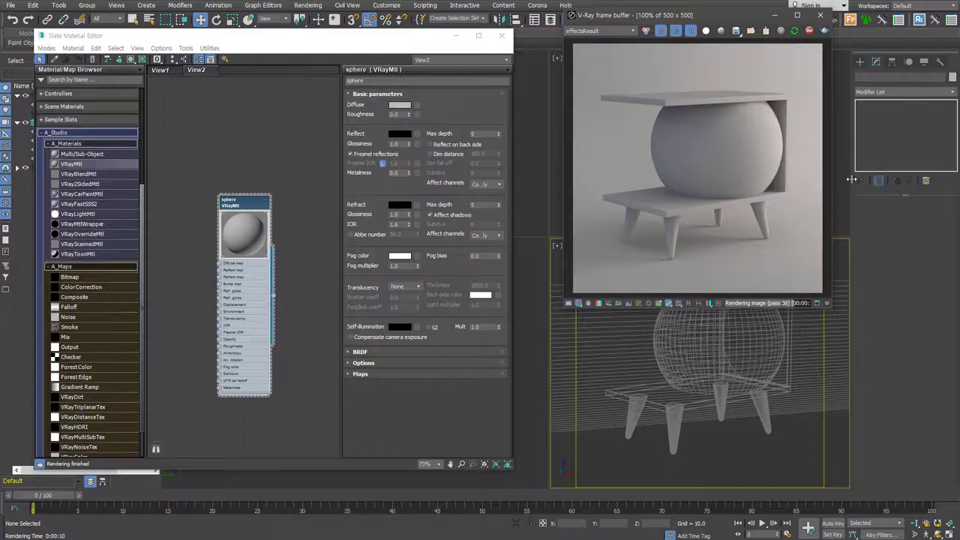
left_click(235, 255)
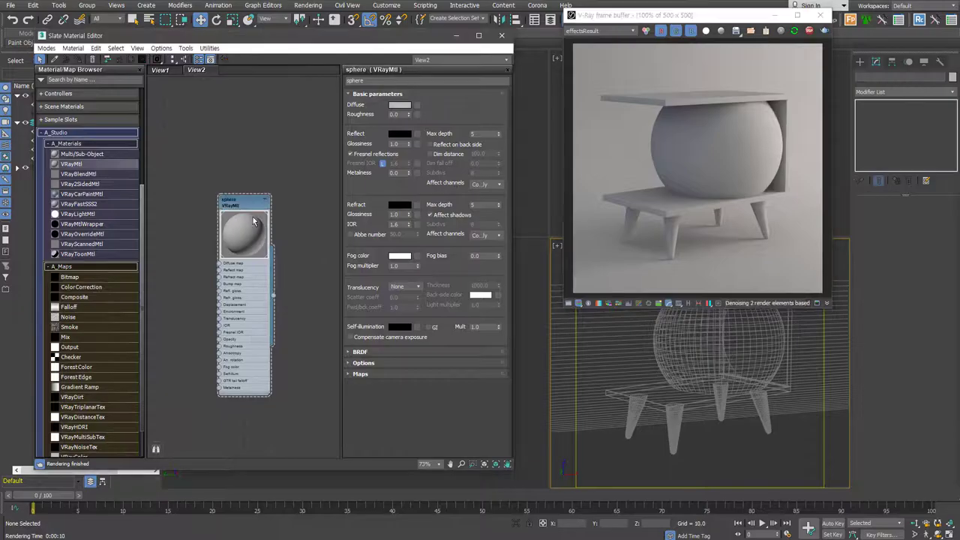
scroll(239, 249, "up", 1)
scroll(239, 249, "up", 1)
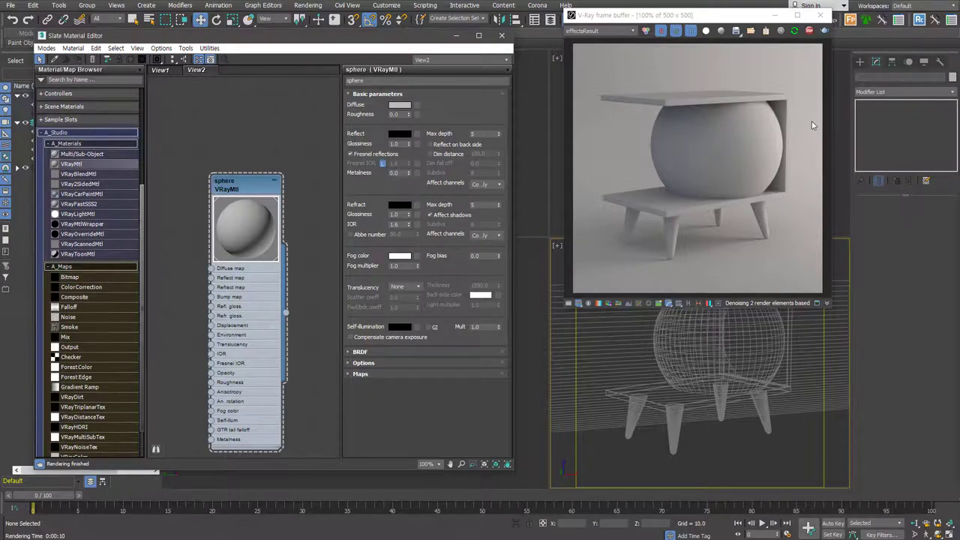
Step: Add a new VRayMtl node and rename the original sphere material 'back'
middle_click_drag(291, 300, 286, 266)
left_click(684, 341)
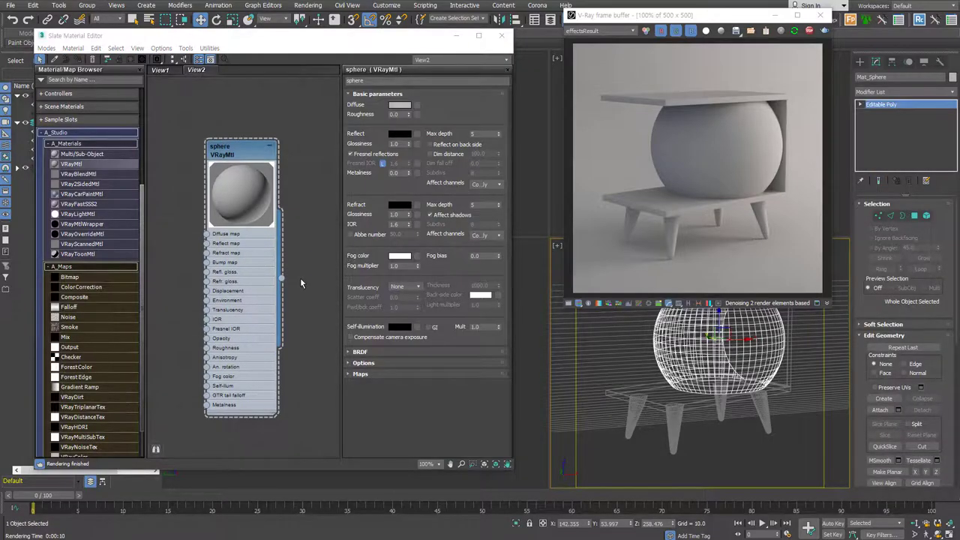
mouse_move(240, 150)
left_mouse_down()
mouse_move(290, 153)
mouse_move(192, 156)
left_mouse_up()
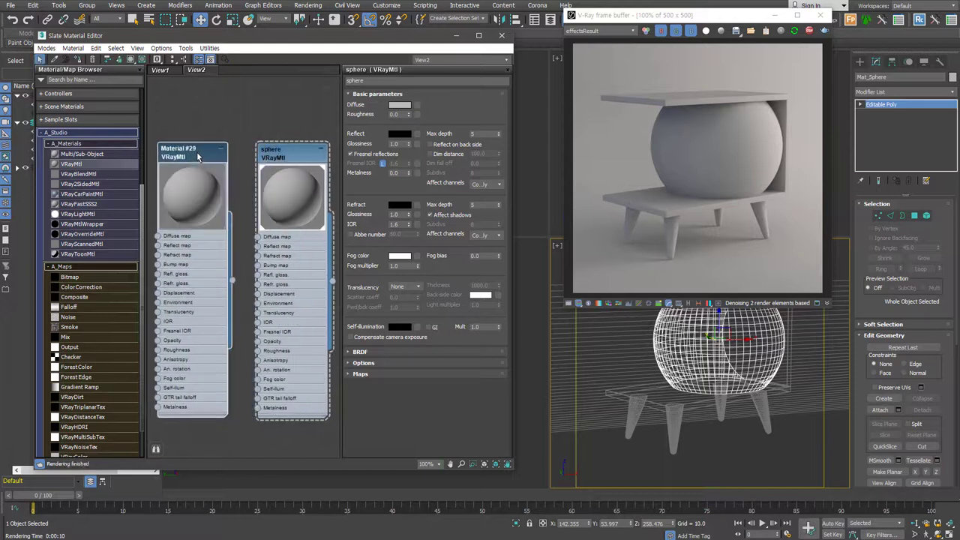
left_click(288, 148)
type("back")
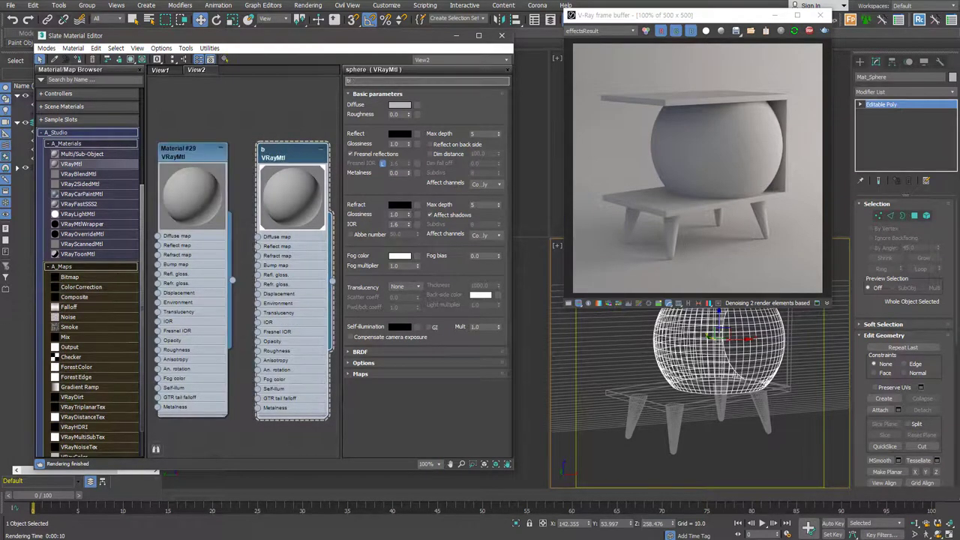
left_click(169, 151)
Step: Name the new material 'Sphere' and assign it to the selected sphere
double_click(169, 150)
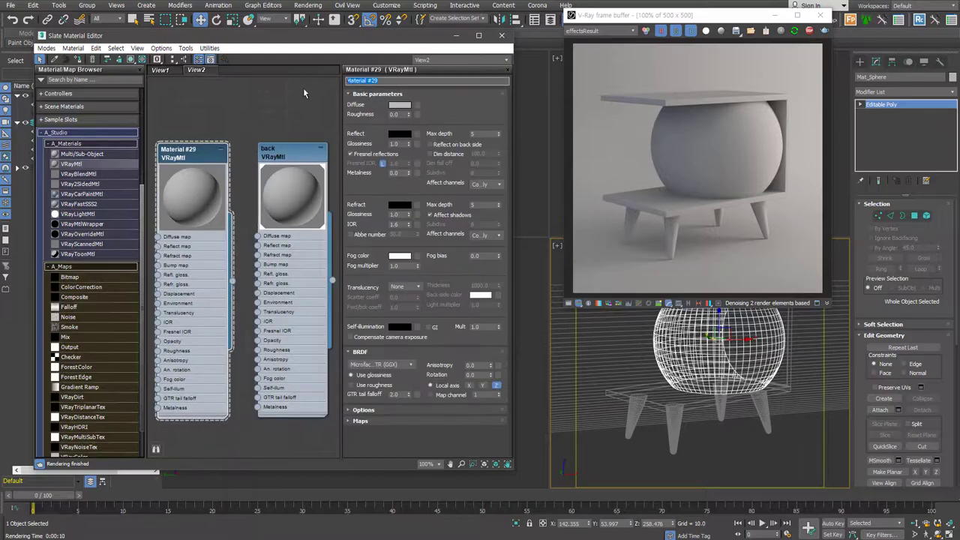
type("Sphere")
key("Return")
middle_click_drag(180, 150, 233, 146)
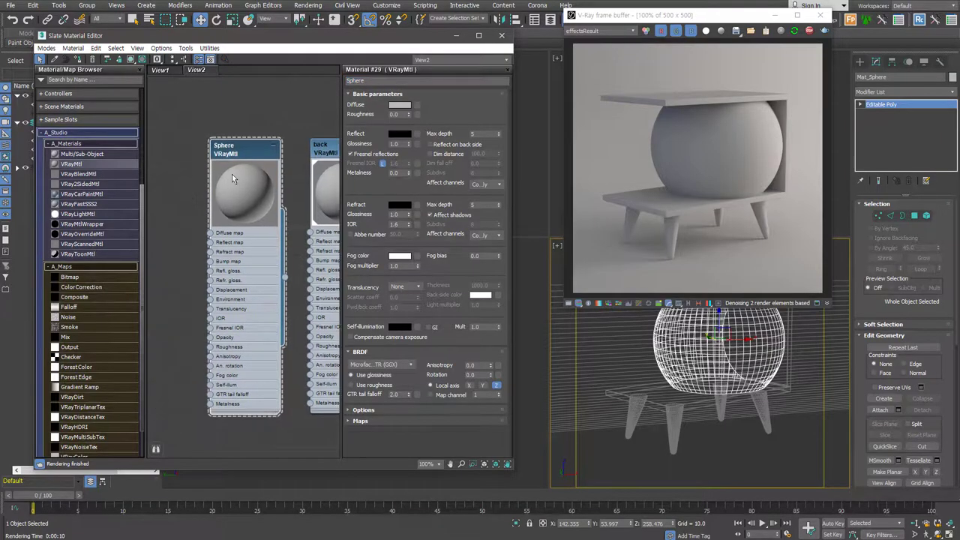
left_click(78, 60)
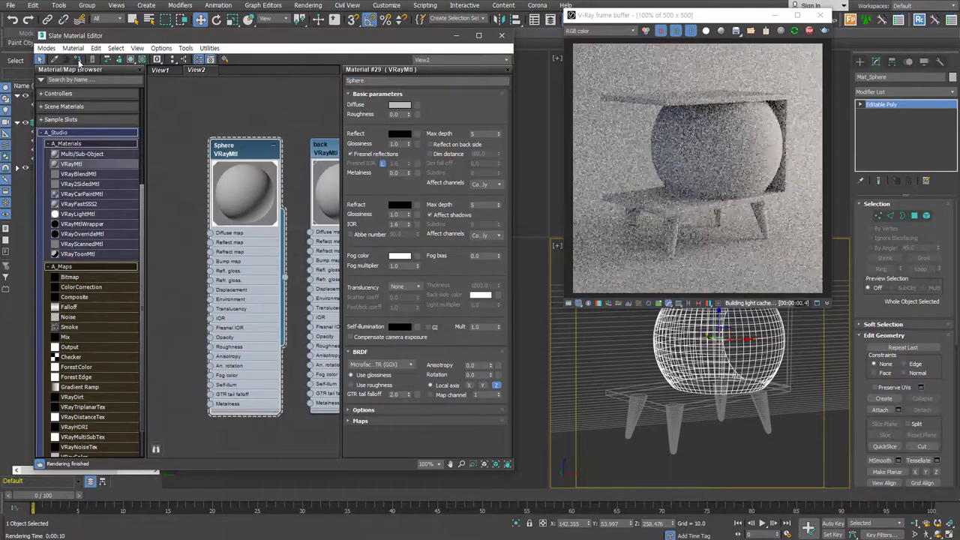
Step: Hide unused nodeslots on the Sphere and back nodes, leaving only their previews
right_click(224, 153)
left_click(223, 153)
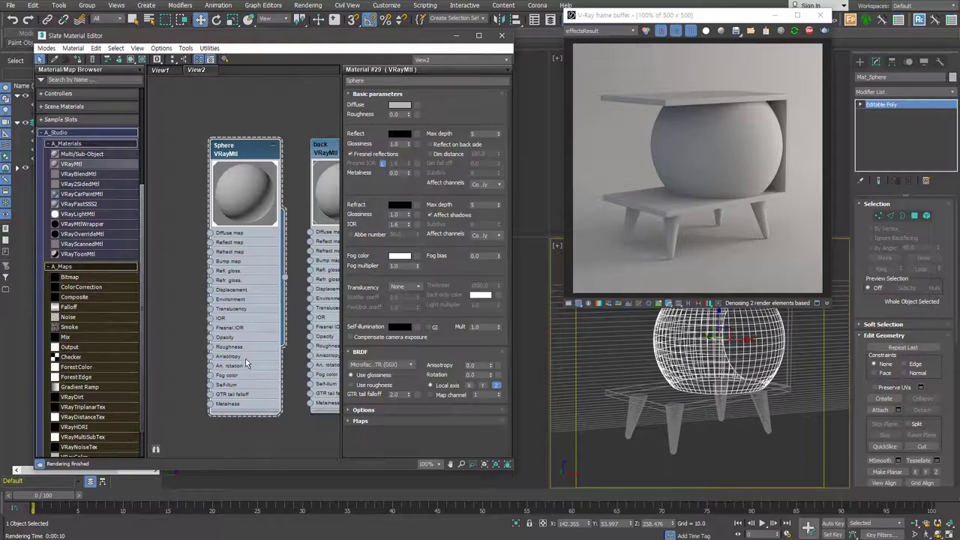
right_click(233, 244)
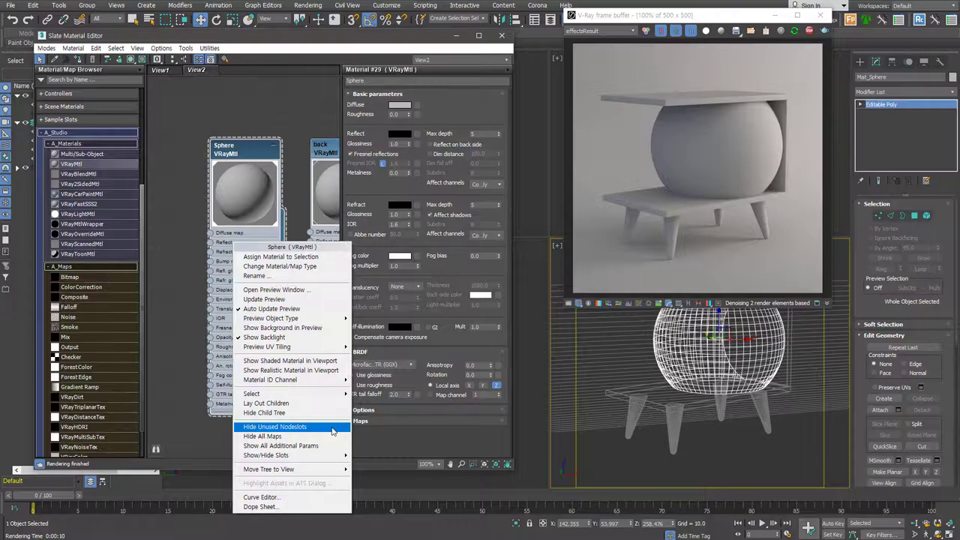
left_click(333, 430)
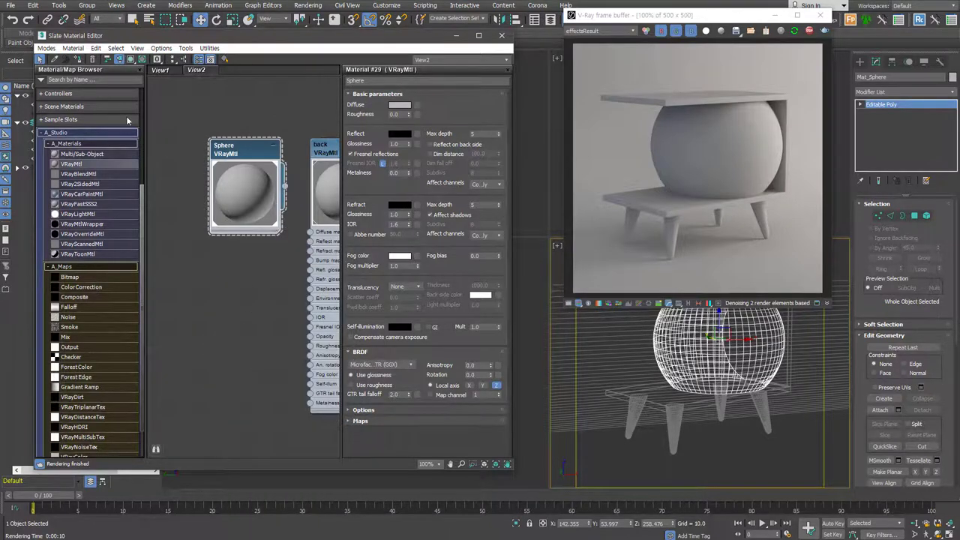
left_click(118, 63)
left_click(119, 64)
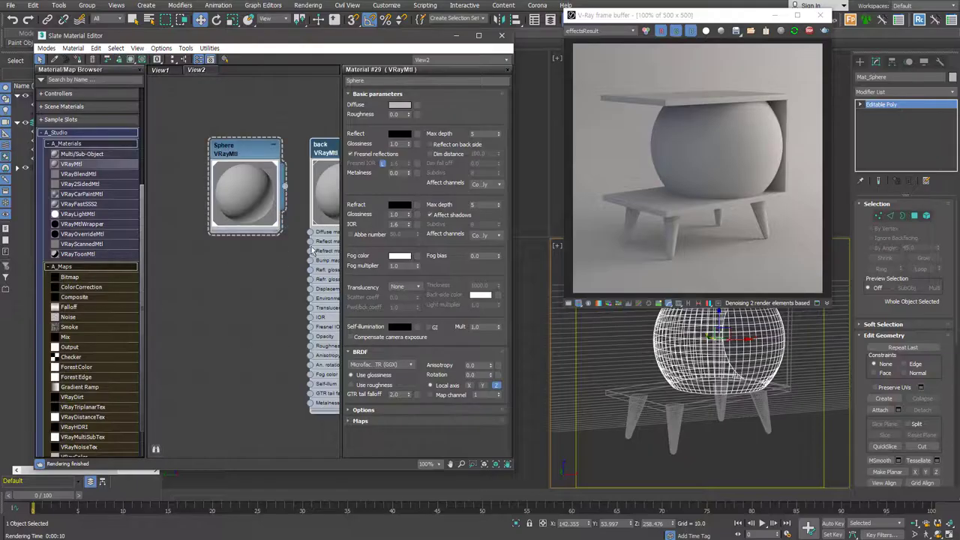
left_click(119, 64)
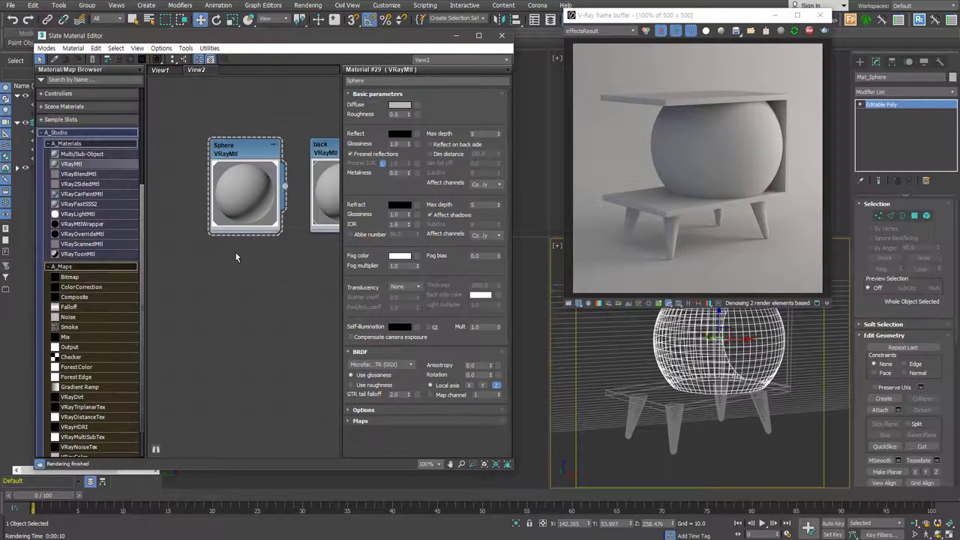
left_click(401, 106)
Step: Set the Sphere material's diffuse colour to light grey, value 200
left_click_drag(366, 105, 374, 109)
left_click(411, 105)
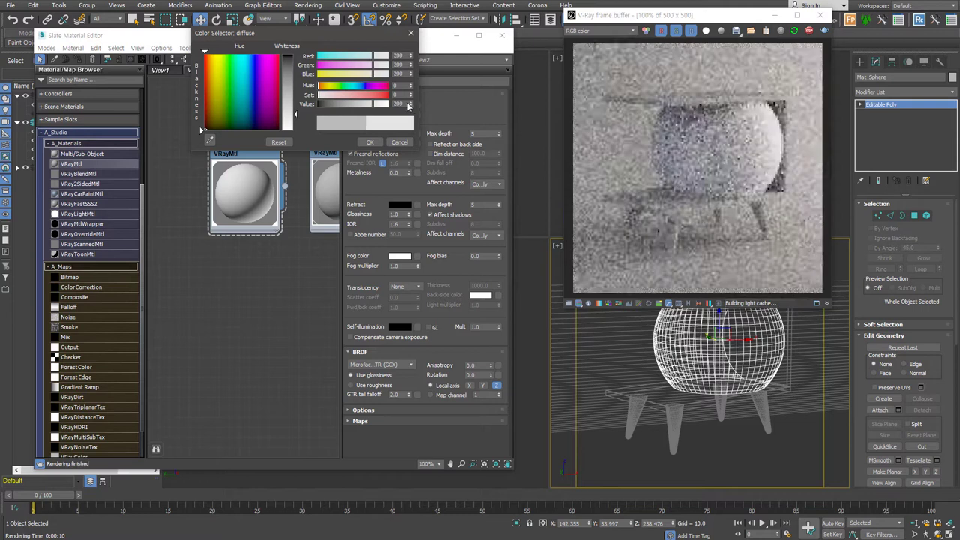
left_click(369, 143)
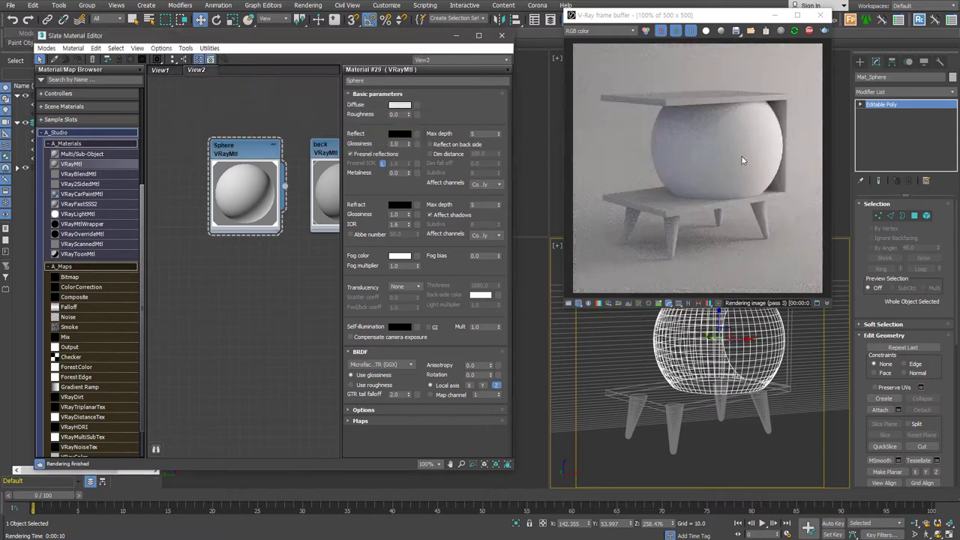
Step: Make the reflect colour white and show a patterned preview background
left_click(405, 134)
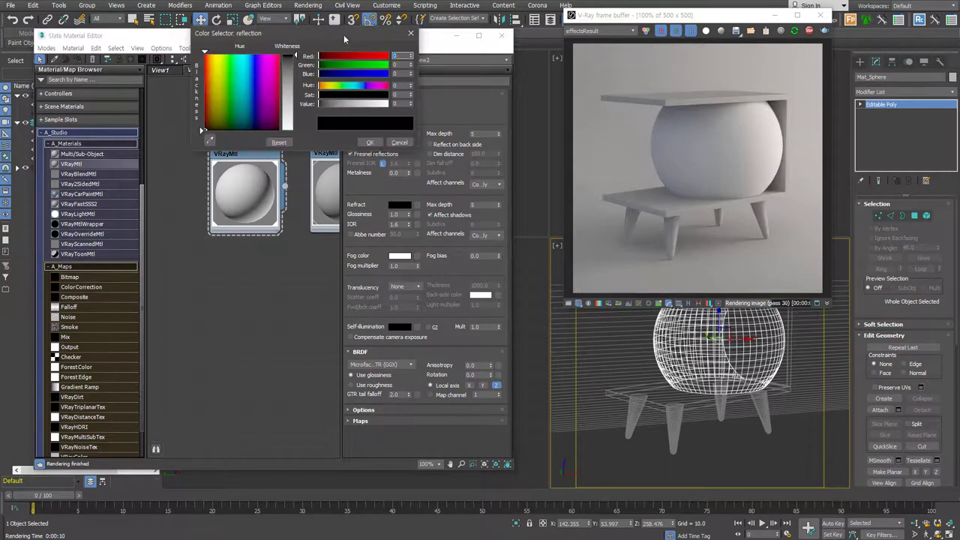
left_click_drag(344, 39, 283, 138)
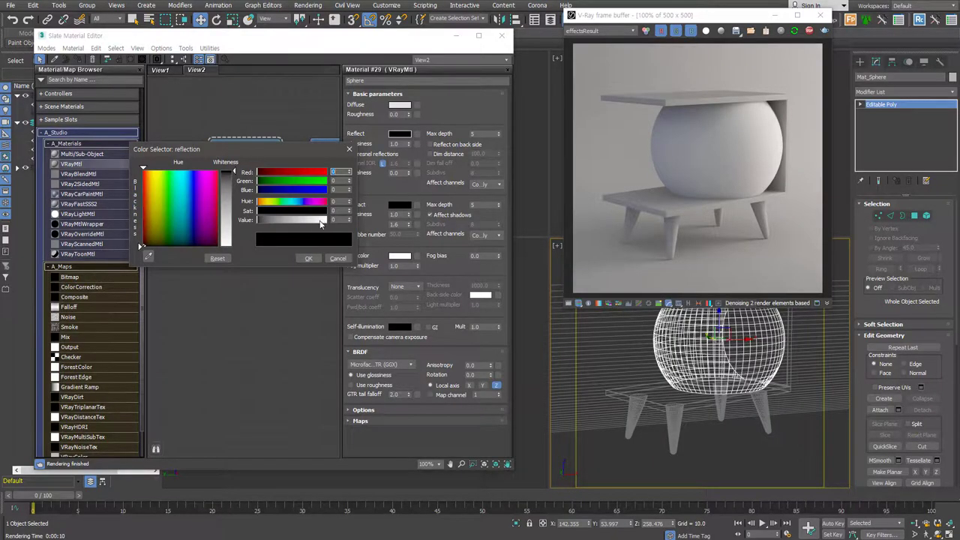
left_click_drag(275, 224, 327, 225)
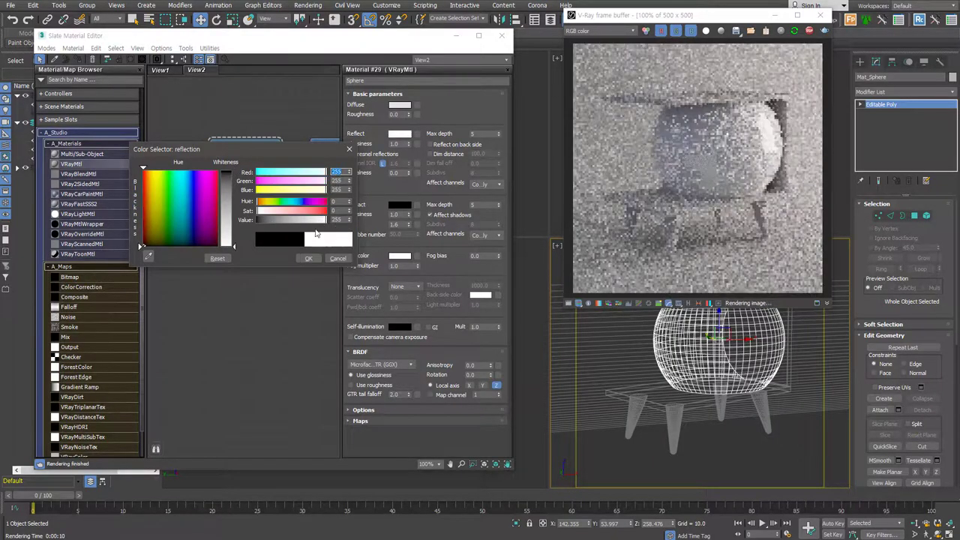
left_click(308, 258)
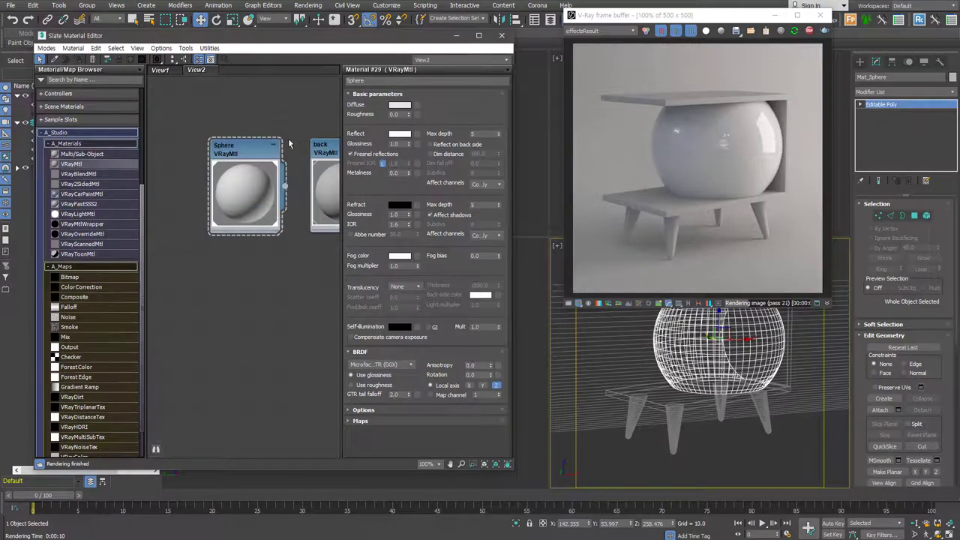
left_click(245, 153)
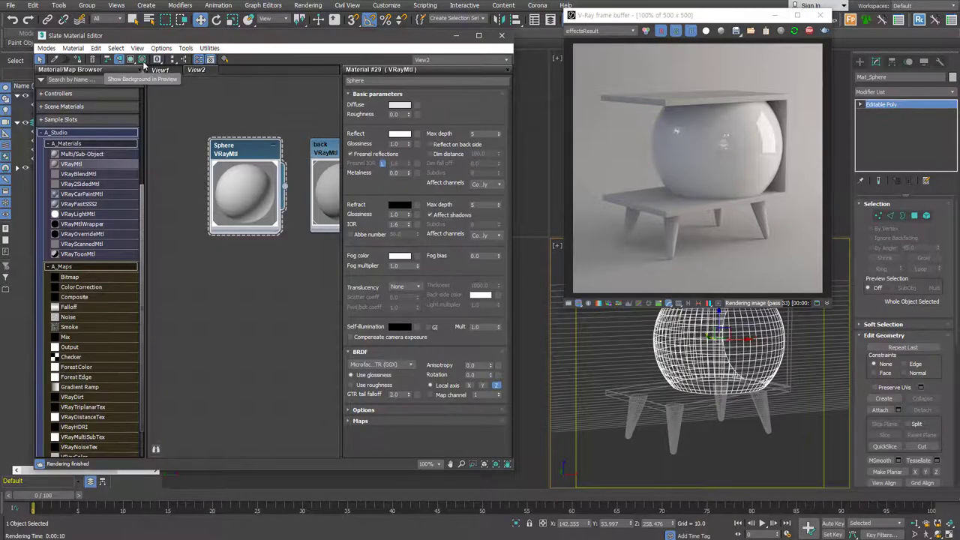
left_click(142, 61)
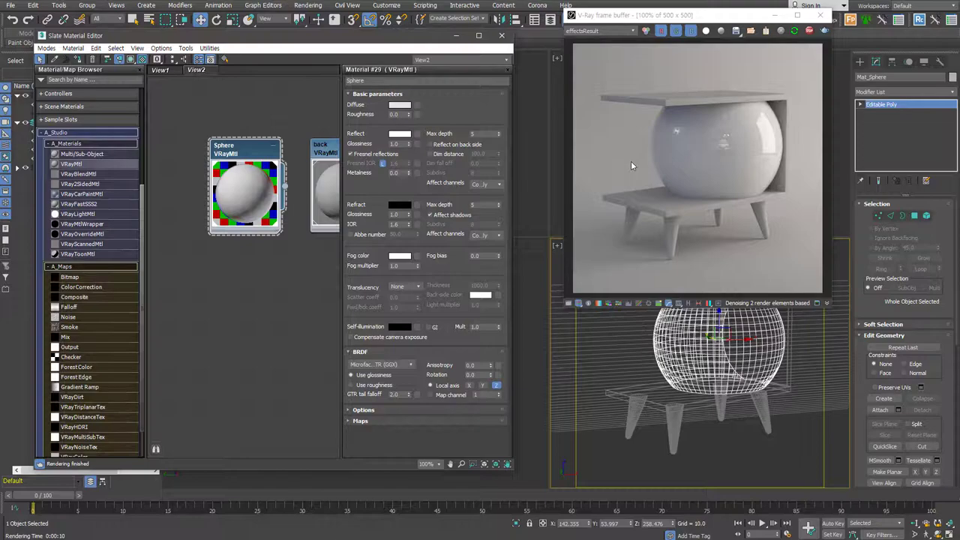
left_click(402, 134)
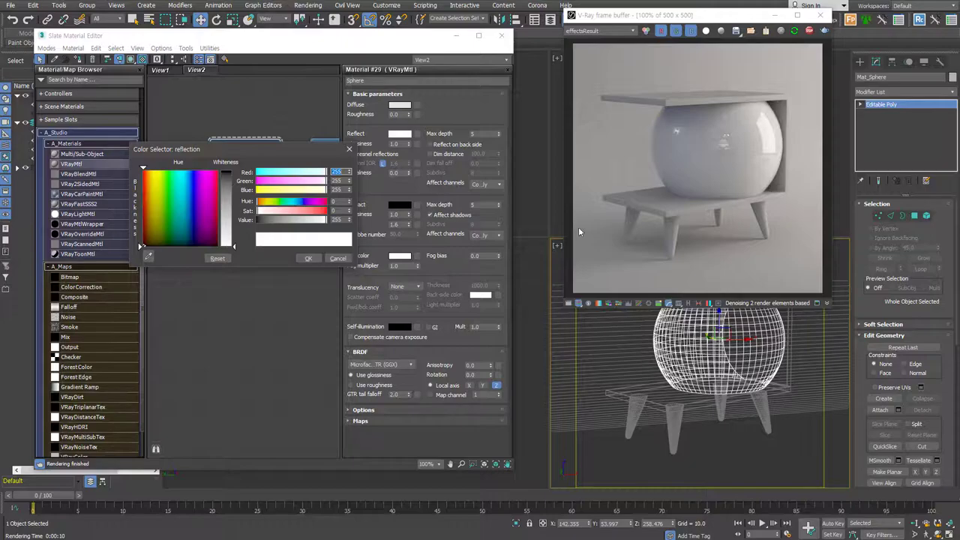
left_click_drag(317, 224, 303, 224)
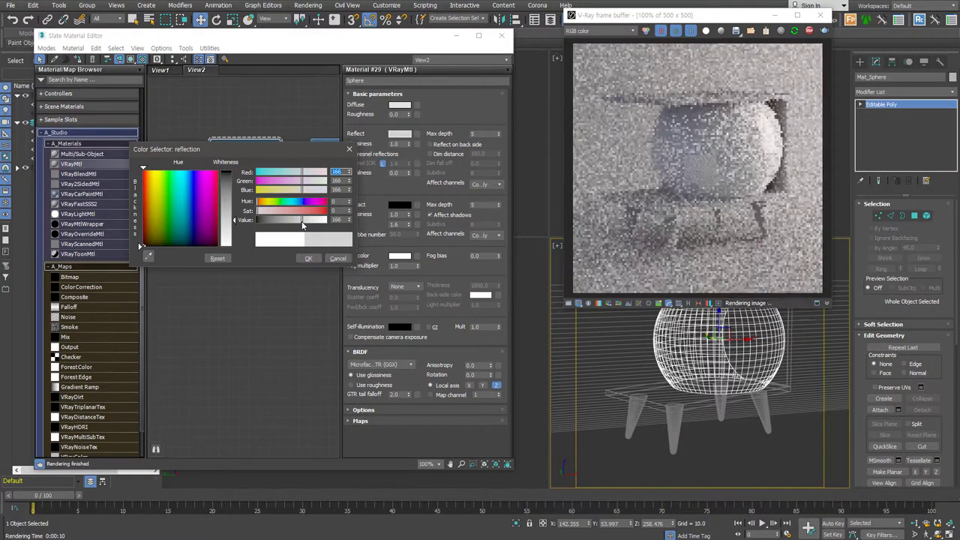
left_click_drag(303, 224, 333, 239)
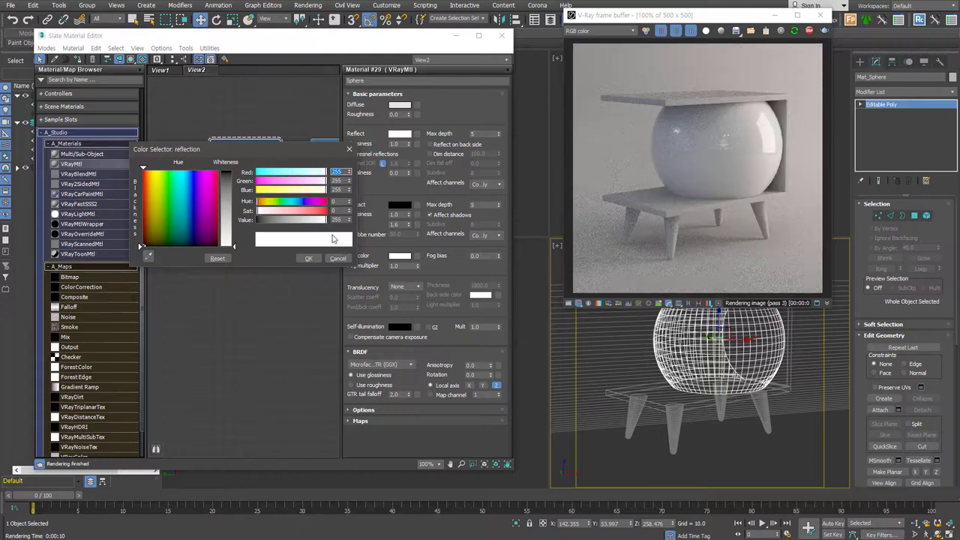
left_click(311, 258)
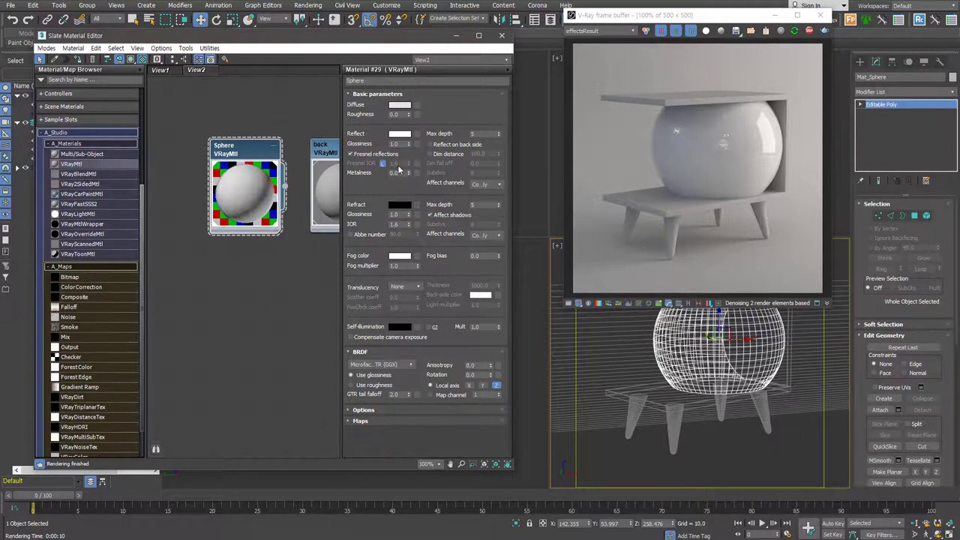
Step: Set IOR to 5.0, try an unlocked Fresnel IOR of 2.0, then relock it
double_click(397, 224)
type("5")
key("Return")
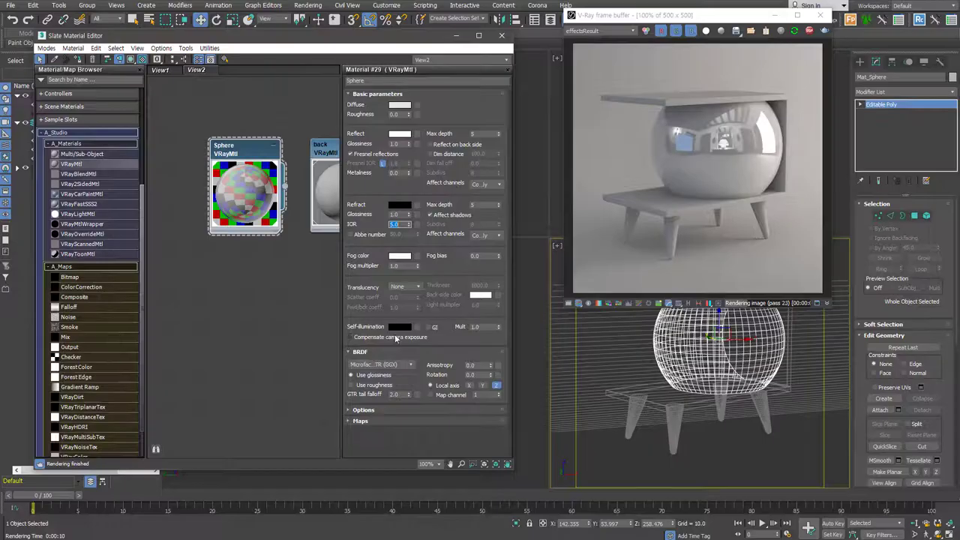
left_click(383, 163)
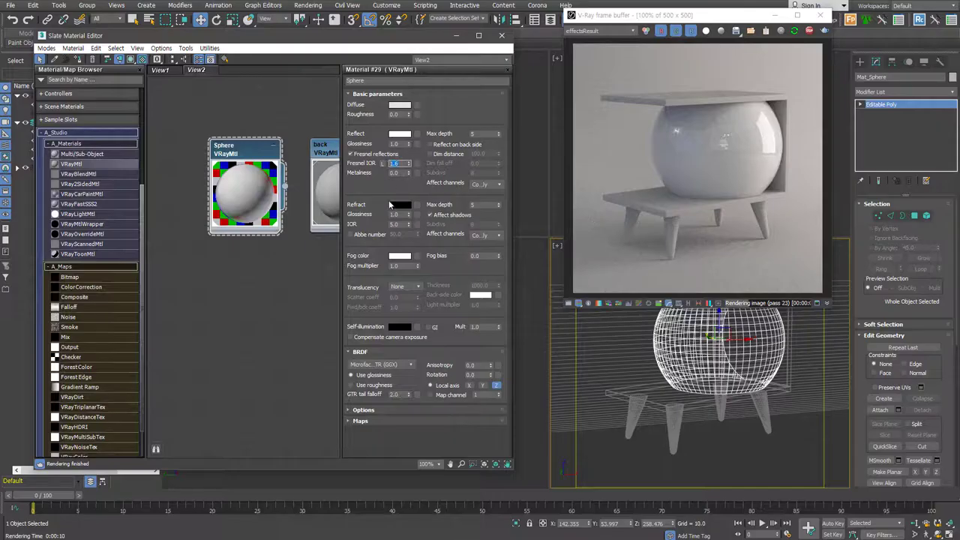
type("2")
key("Return")
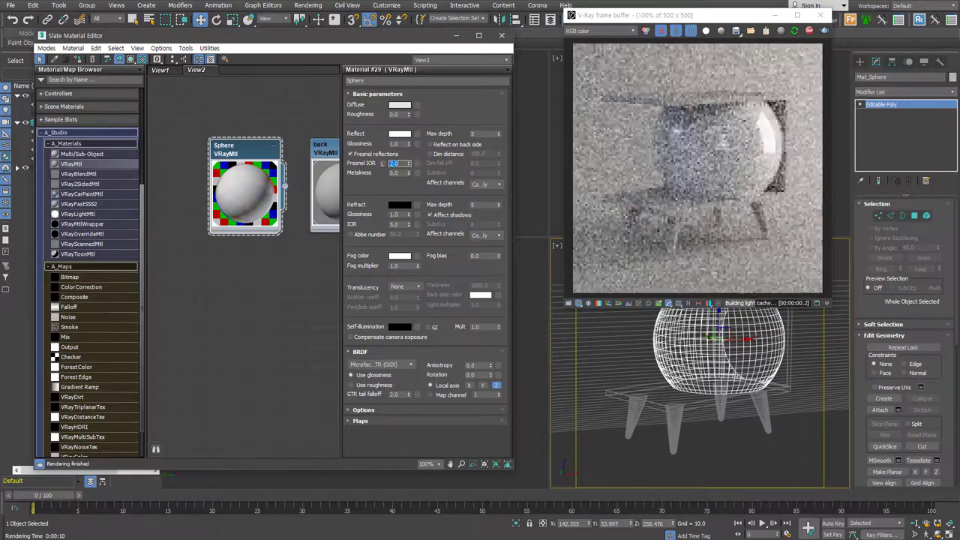
left_click(383, 163)
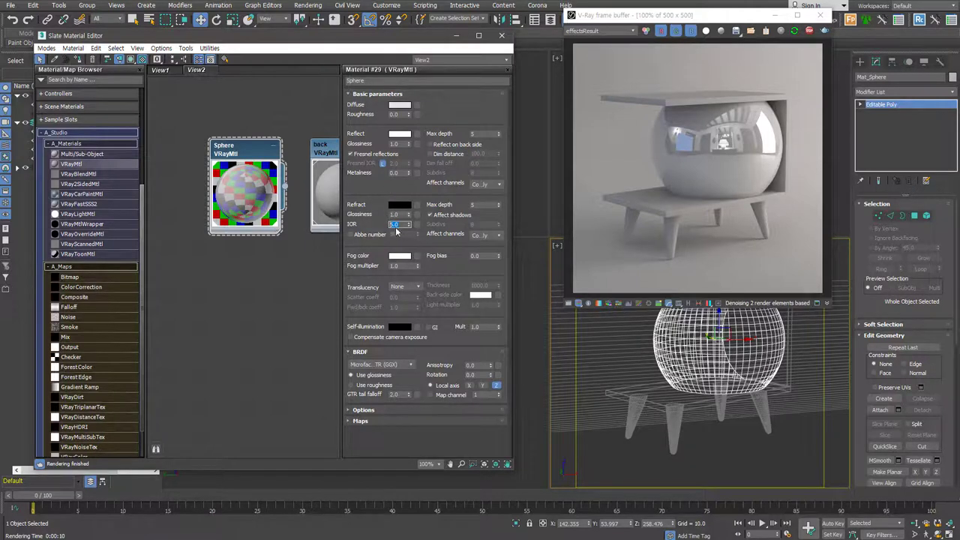
Step: Restore the refraction IOR to 1.6 and set Fresnel IOR to 5.0
double_click(397, 224)
type("1.6")
key("Tab")
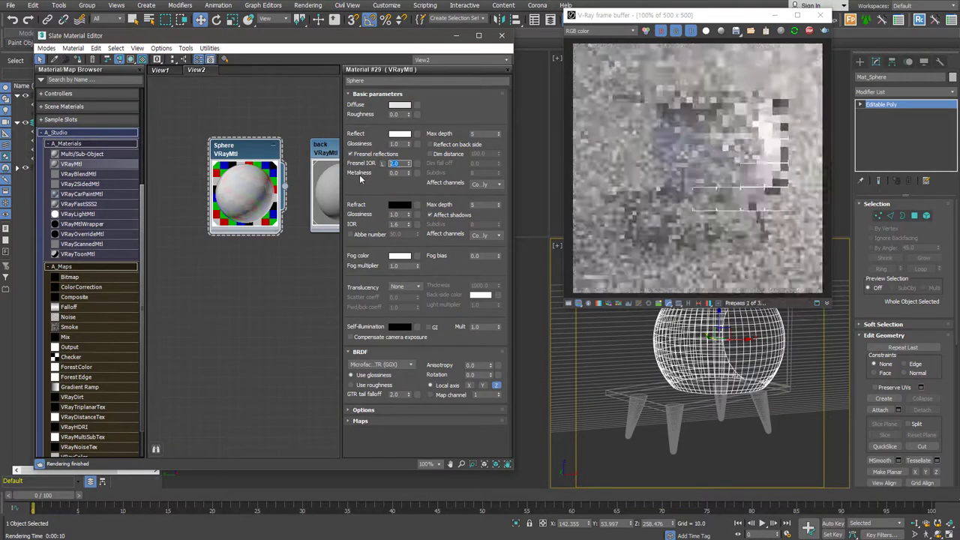
type("5")
key("Return")
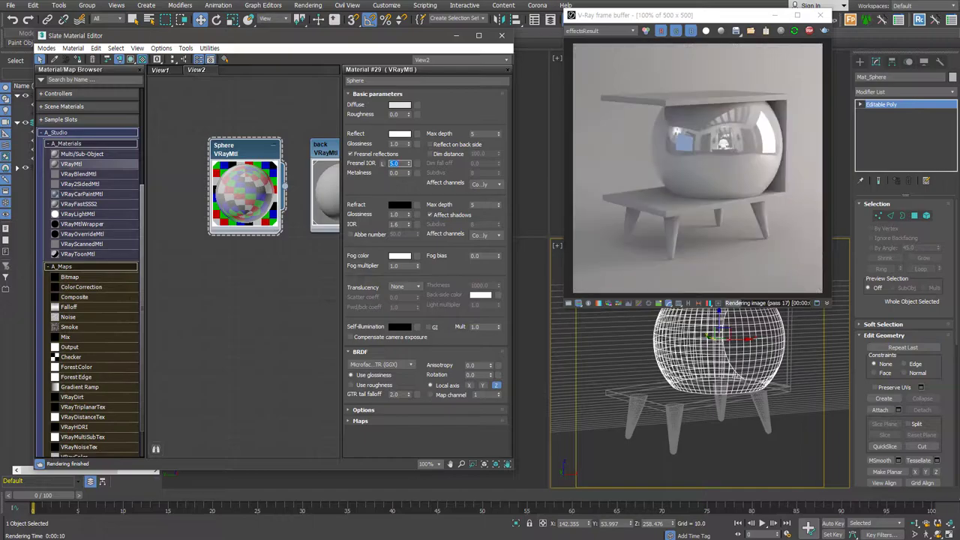
left_click(374, 192)
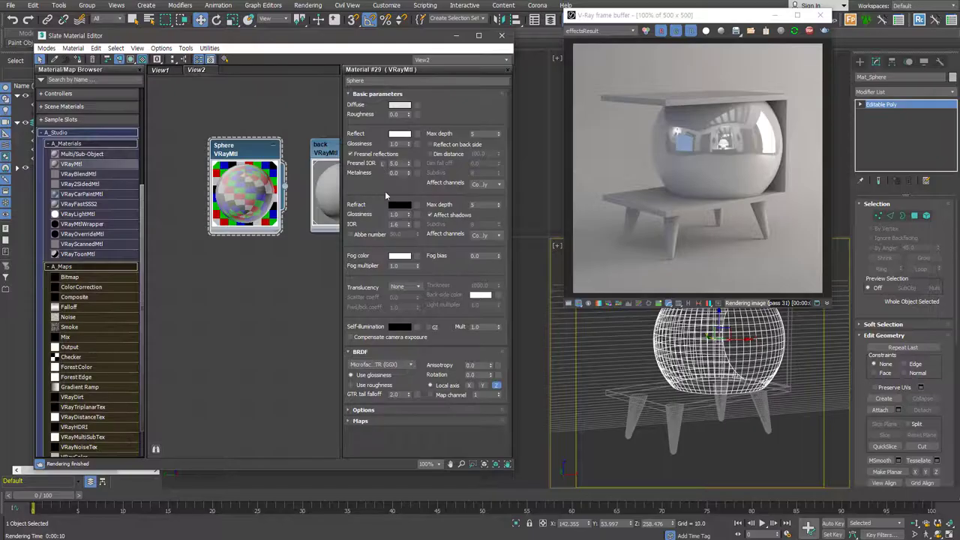
Step: Set reflect glossiness to 0.9, then 0.5, and relock Fresnel IOR to the IOR
left_click(399, 143)
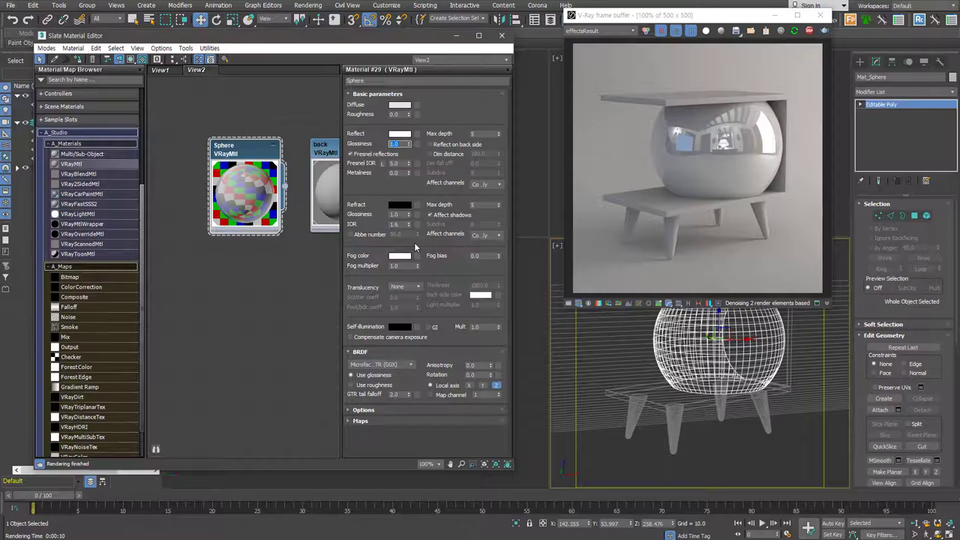
type("0.9")
key("Return")
type("0.5")
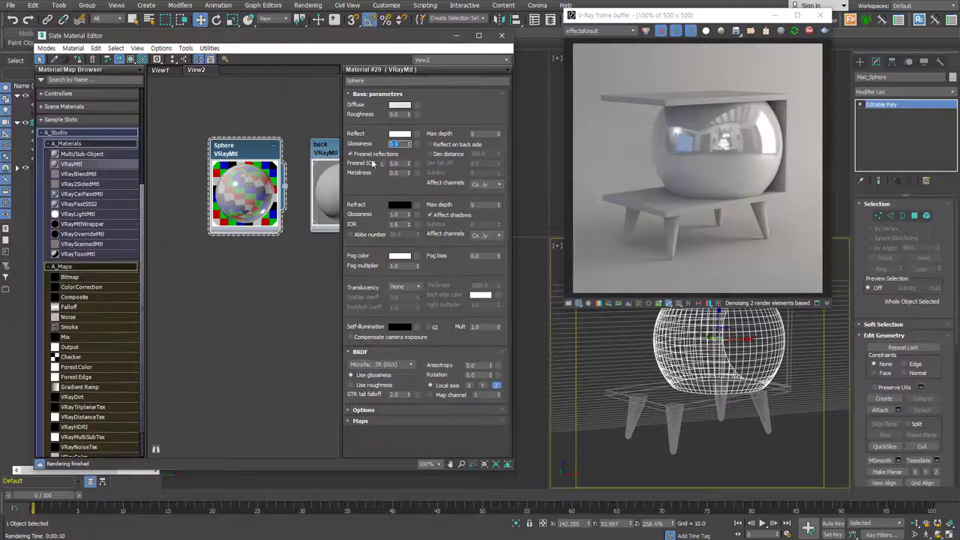
key("Return")
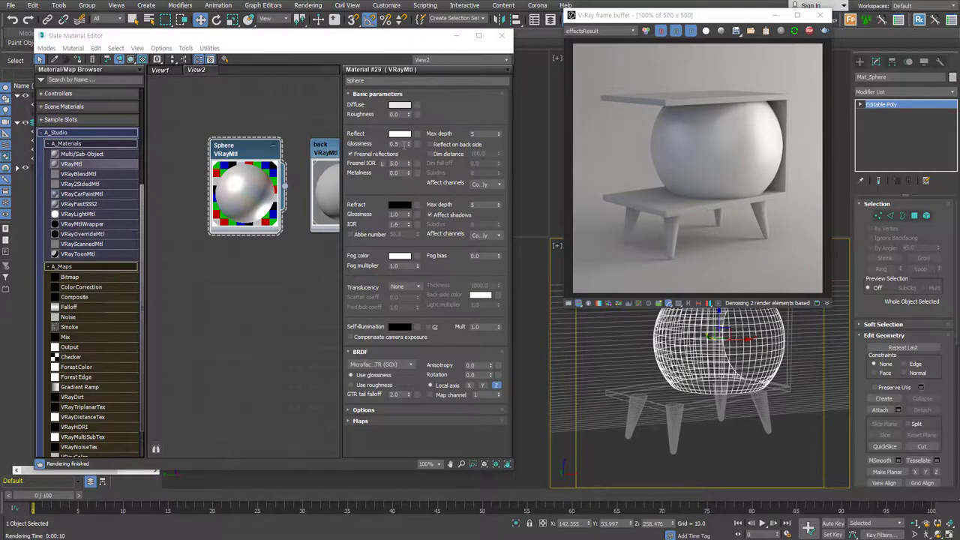
left_click(383, 162)
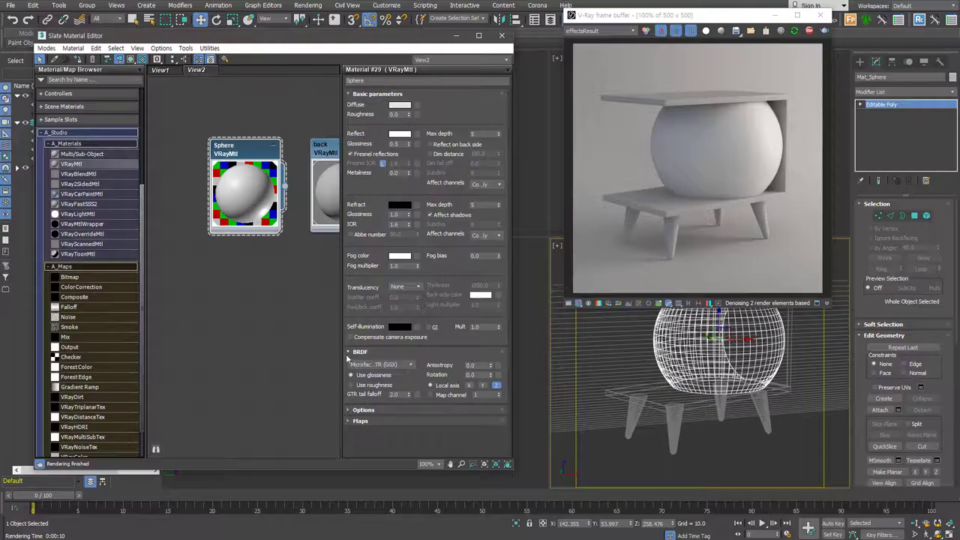
Step: Set the BRDF type to Blinn, then change it to Ward
left_click(410, 364)
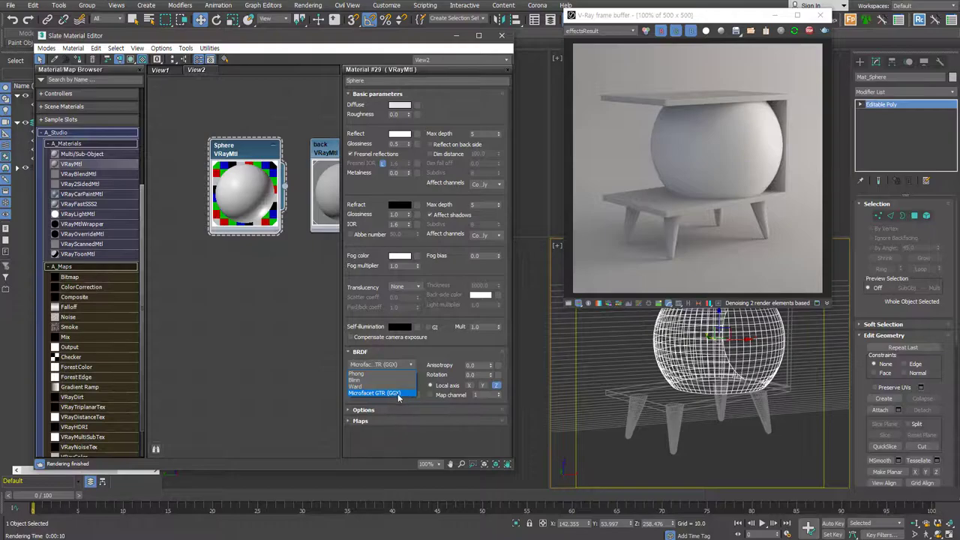
left_click(397, 379)
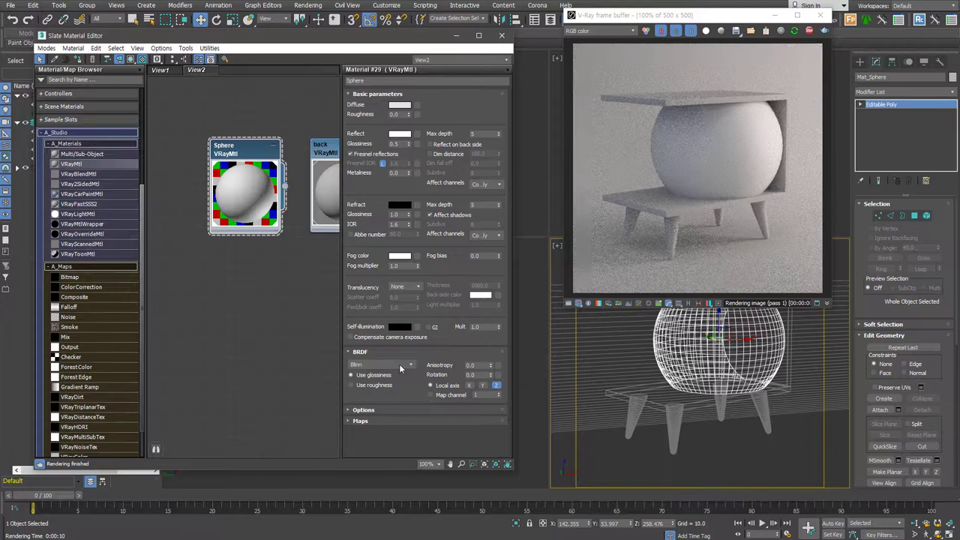
left_click(399, 364)
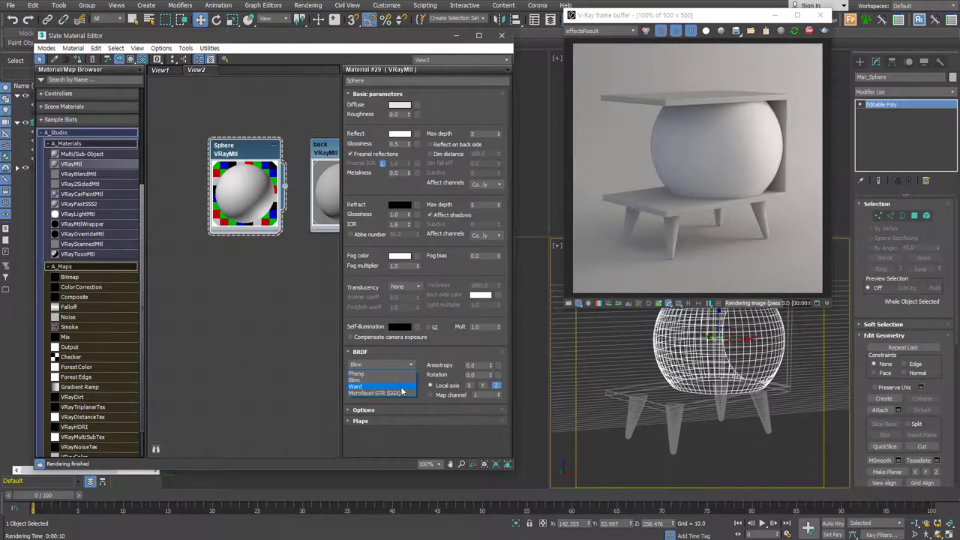
left_click(400, 386)
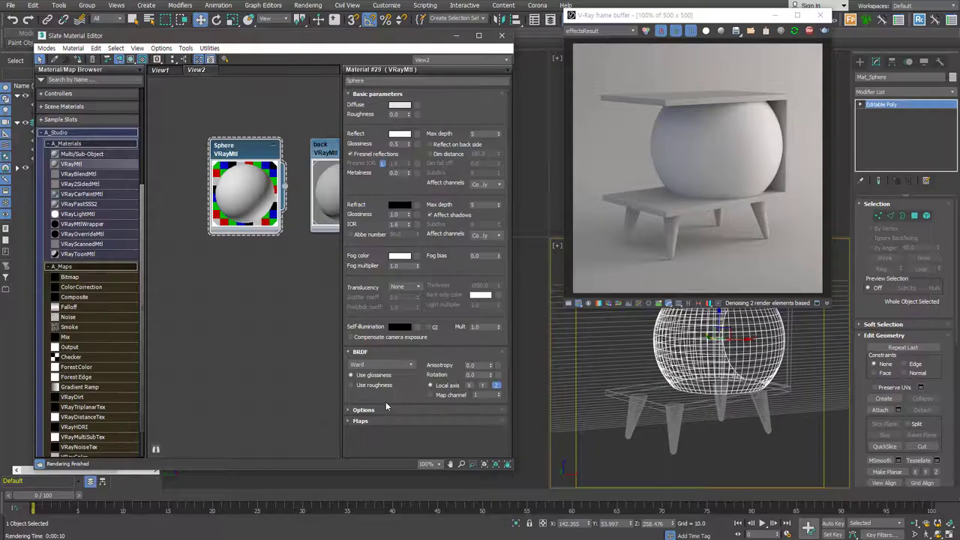
Step: Enter White_Gloss0.5 as the Sphere material's name in the parameter editor
left_click(258, 285)
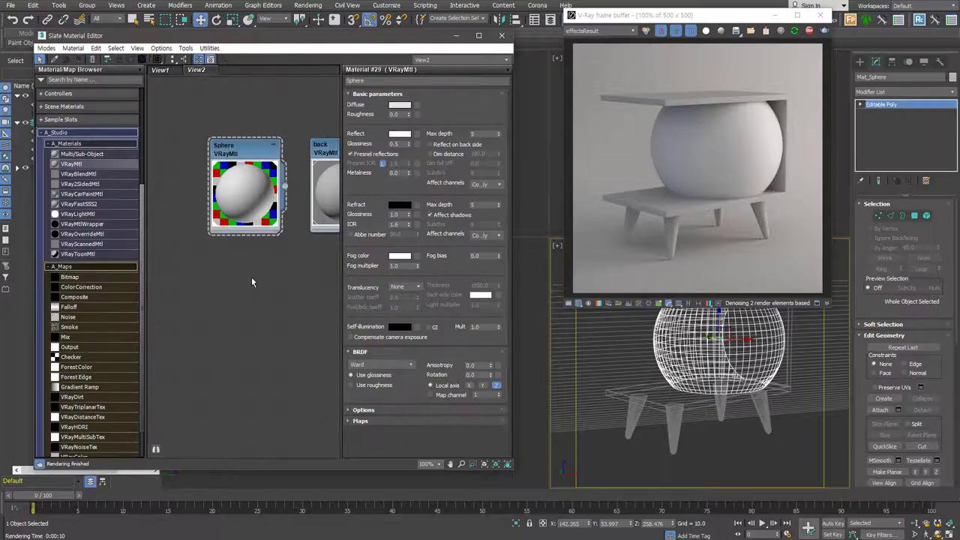
left_click(390, 80)
type("White_Gloss")
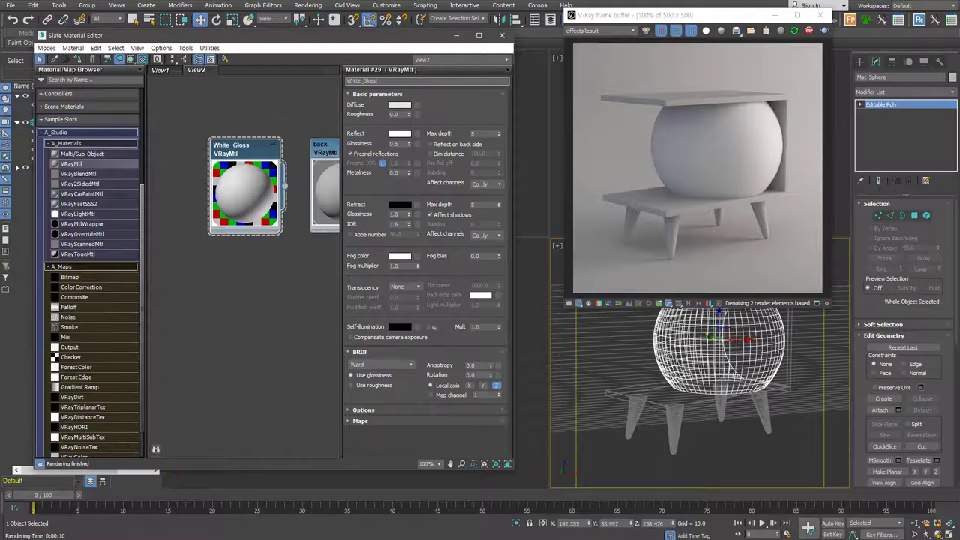
type("0.5")
key("Return")
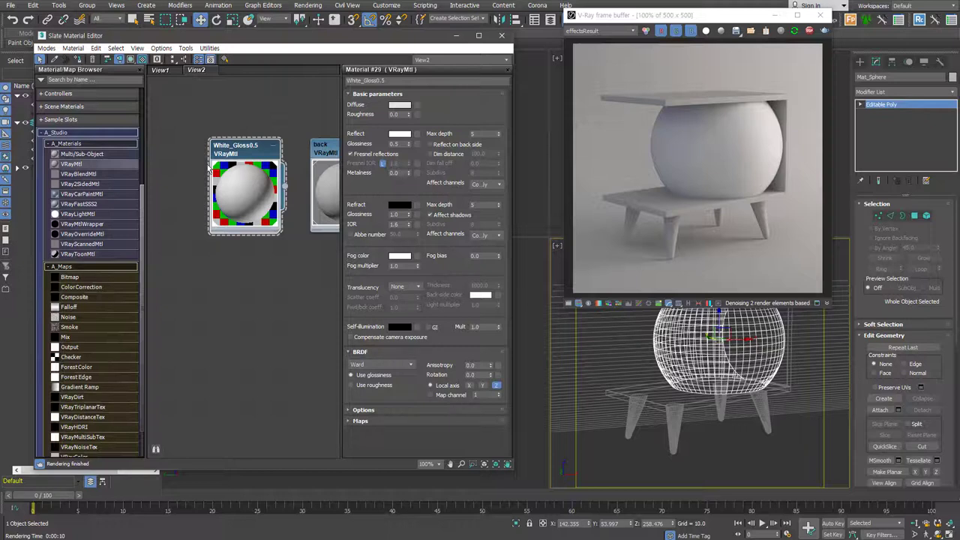
Step: Create a new material library from the browser options and save it as Test.mat
left_click(41, 80)
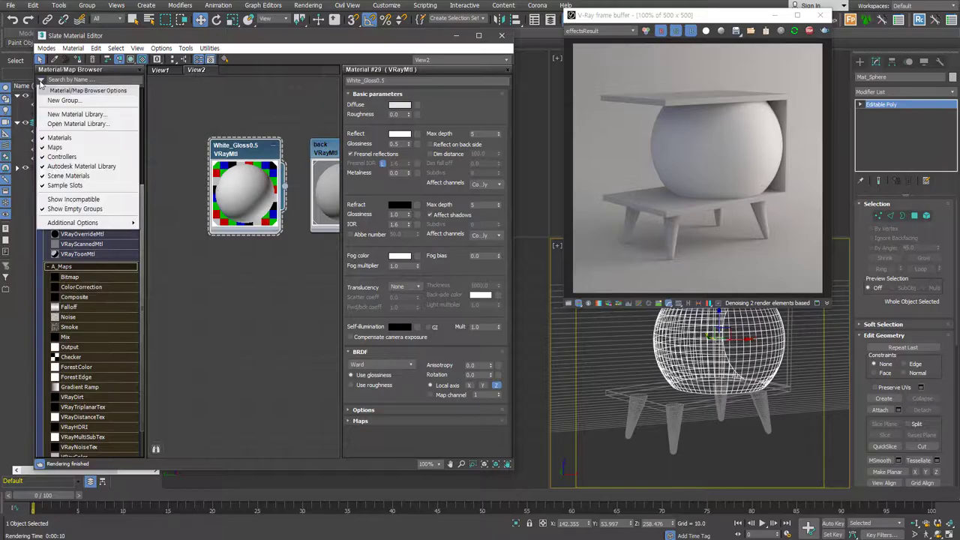
left_click(118, 116)
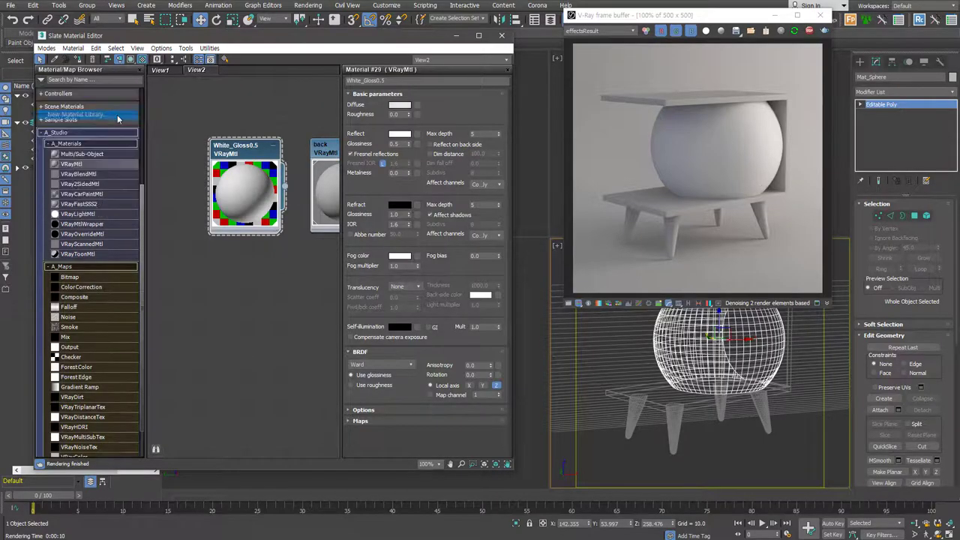
type("Test")
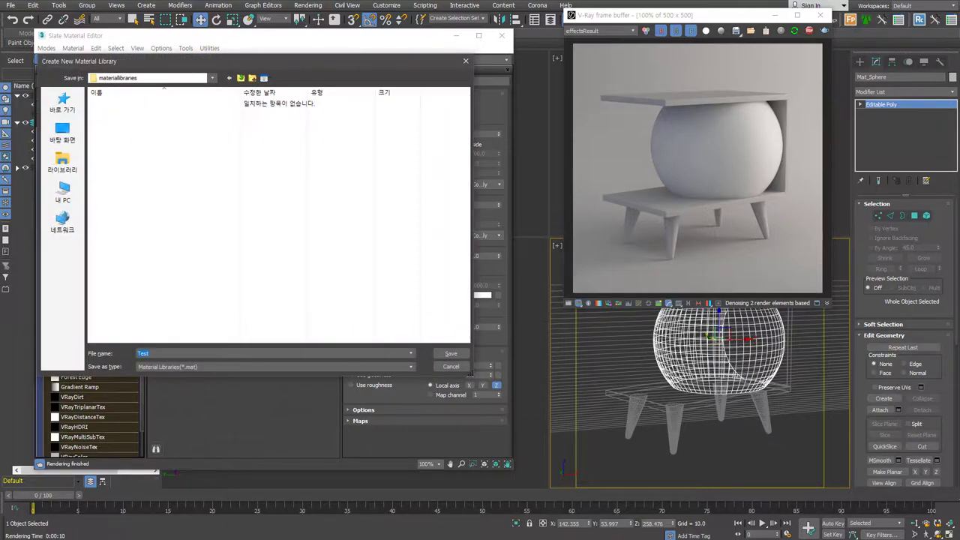
key("Return")
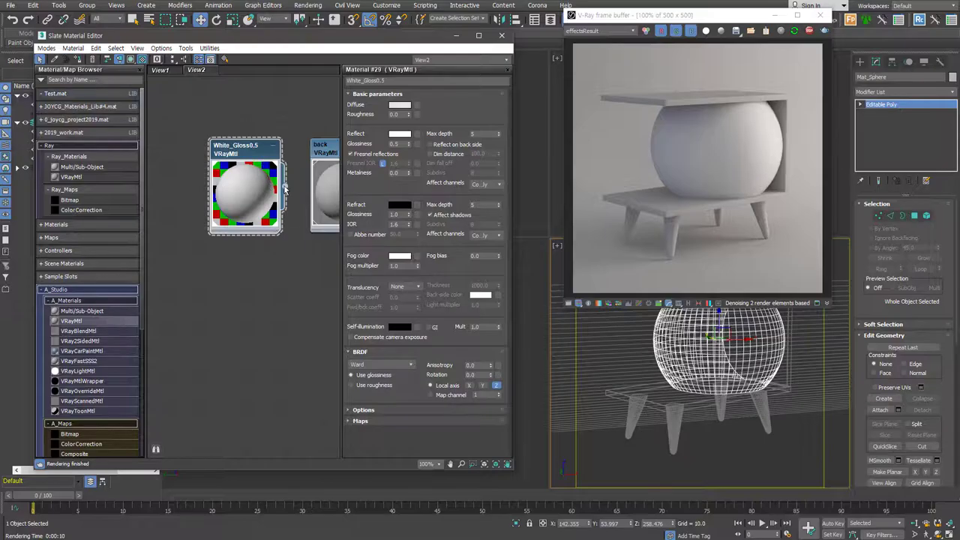
Step: Drop the White_Gloss0.5 material into the Test.mat library and save Test.mat to disk
left_click_drag(285, 190, 135, 105)
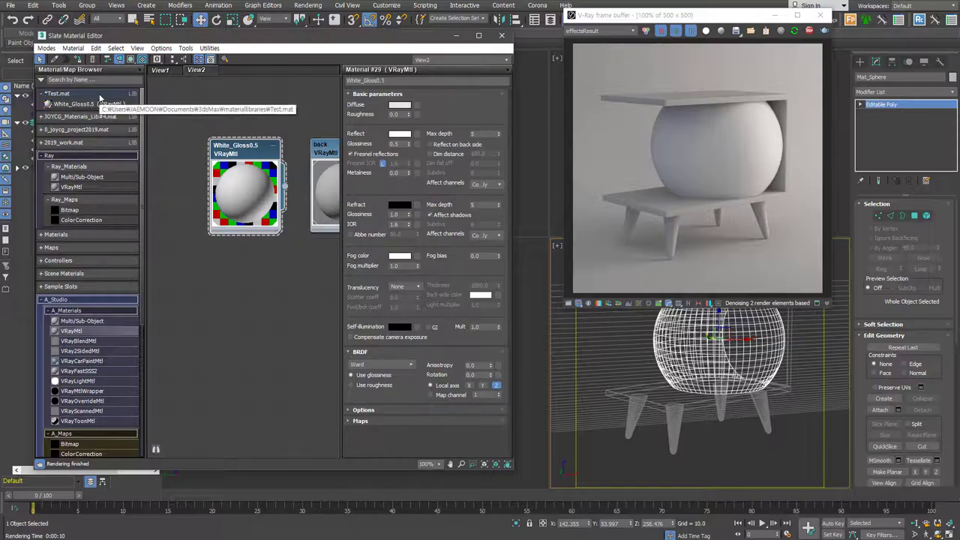
right_click(128, 94)
mouse_move(193, 108)
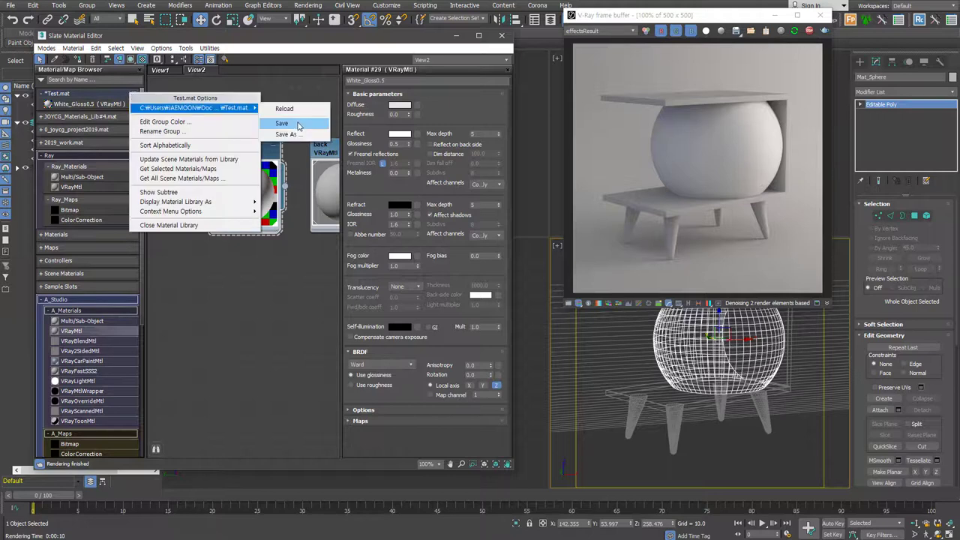
left_click(298, 125)
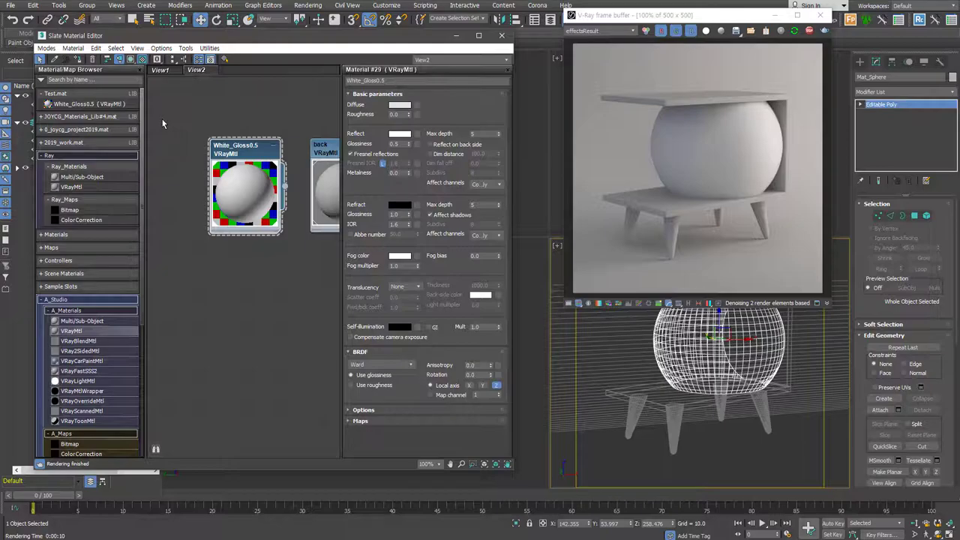
left_click(397, 143)
Step: Set reflect glossiness to 0.9, BRDF to Microfacet GTR (GGX), and rename the material White_Gloss0.9
type("0.")
key("Return")
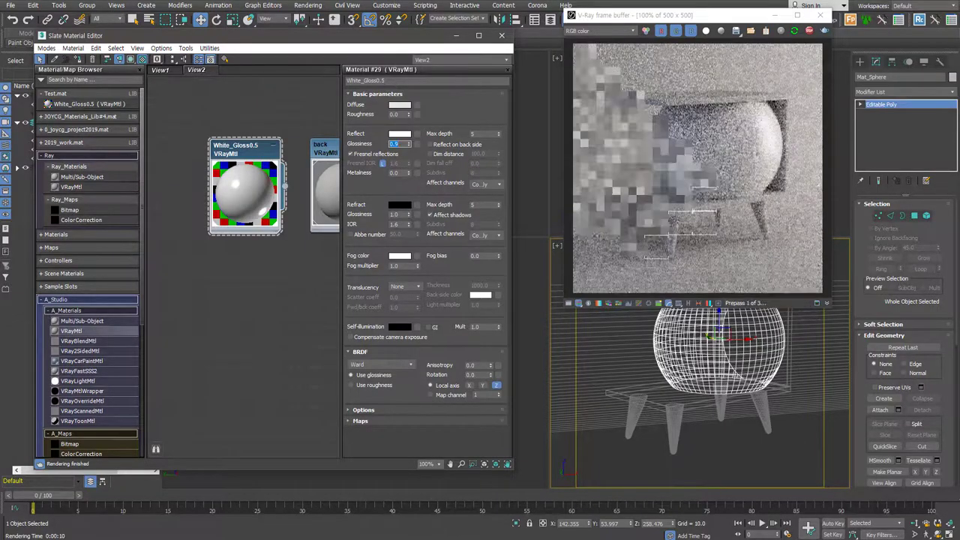
left_click(381, 364)
left_click(399, 392)
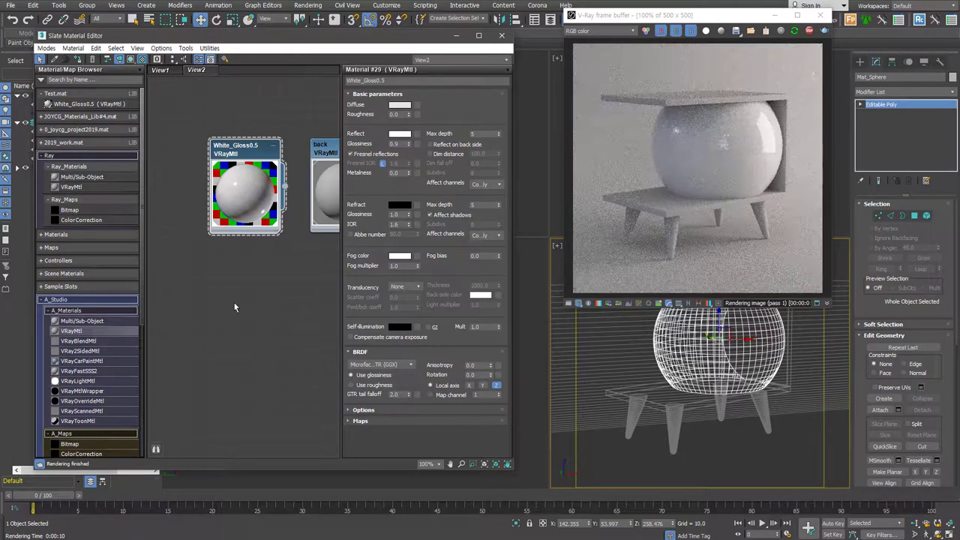
left_click(388, 79)
key("BackSpace")
type("9")
key("Return")
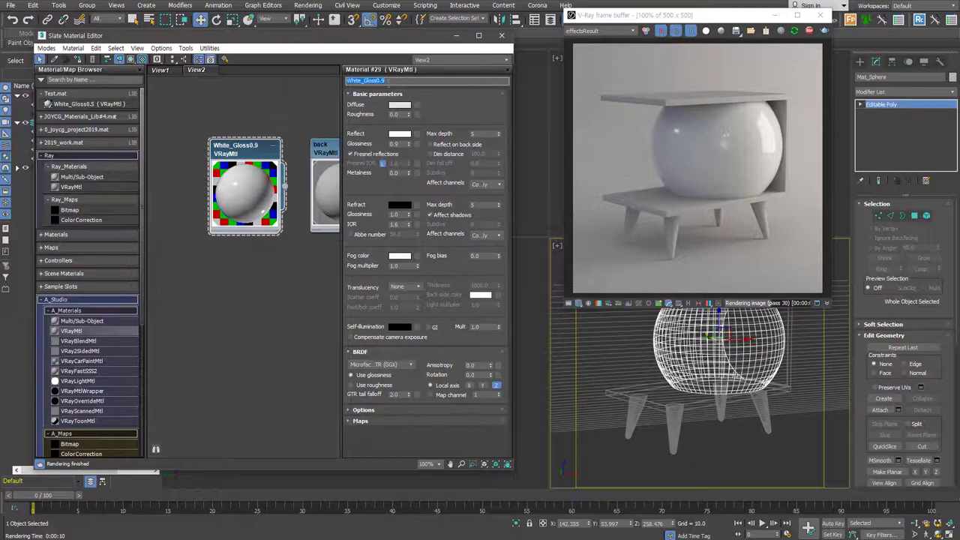
Step: Add White_Gloss0.9 to the Test.mat library and save Test.mat again
left_click_drag(285, 188, 122, 106)
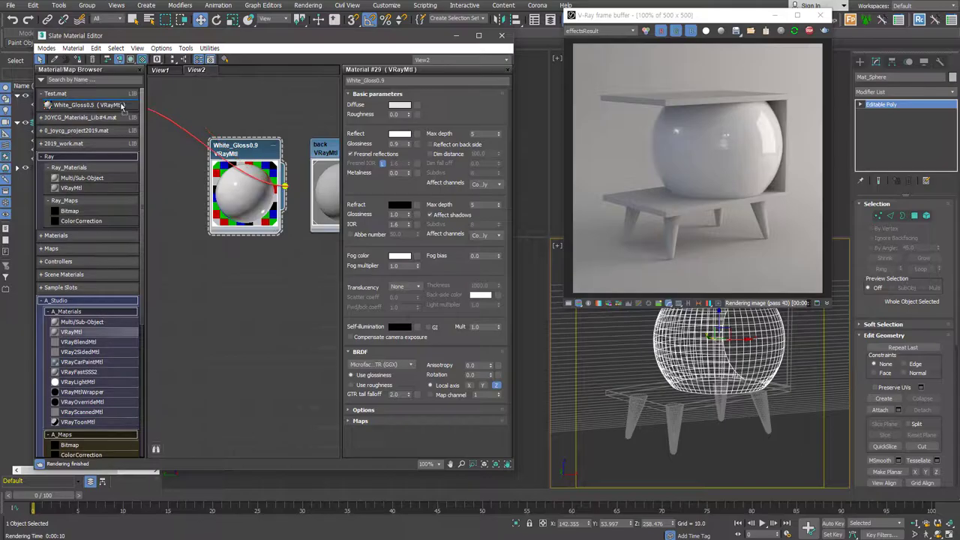
right_click(54, 94)
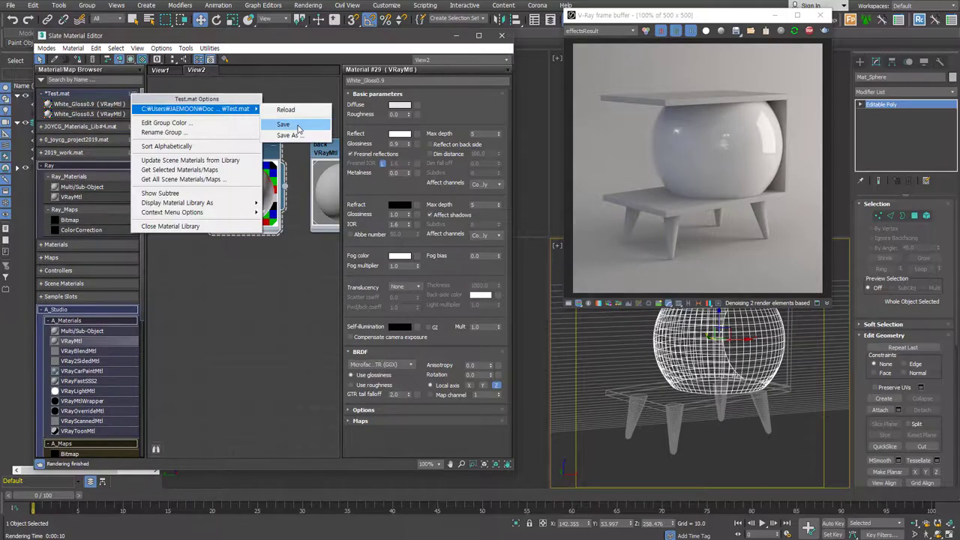
left_click(285, 125)
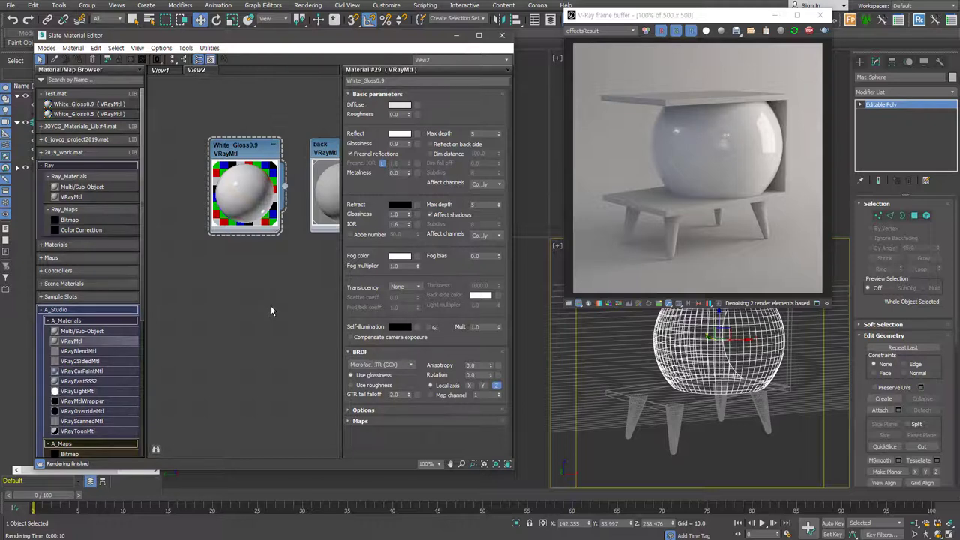
Step: Set reflect glossiness to 0.7, then to 0.98, comparing the interactive render
double_click(396, 143)
type("0.7")
key("Return")
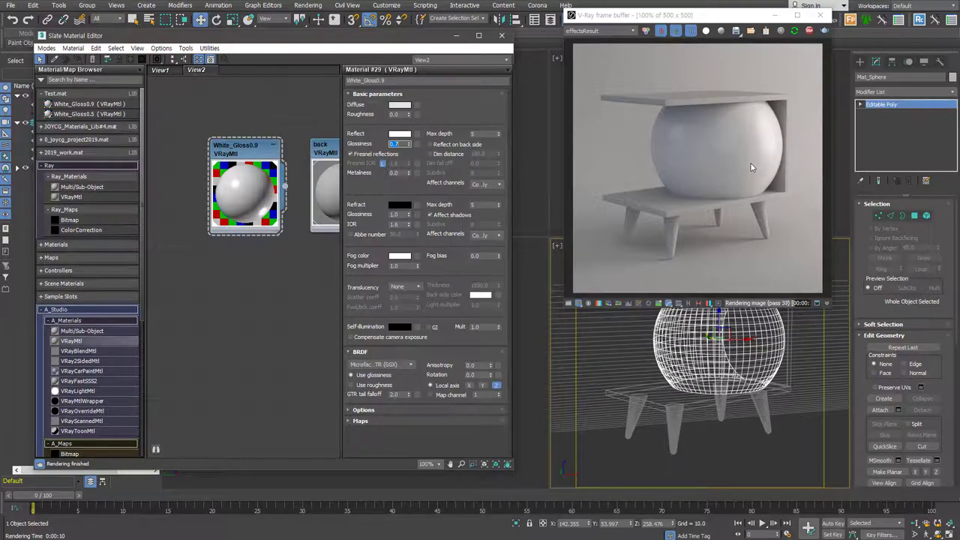
type("98")
key("Return")
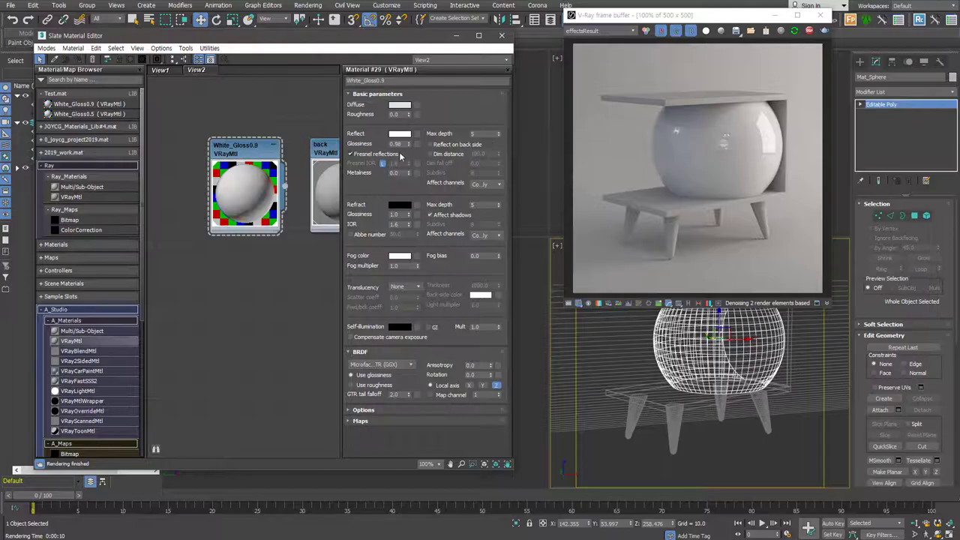
Step: Clone the sphere and its cabinet, placing the copy to the right
middle_click_drag(713, 375, 680, 390, "alt")
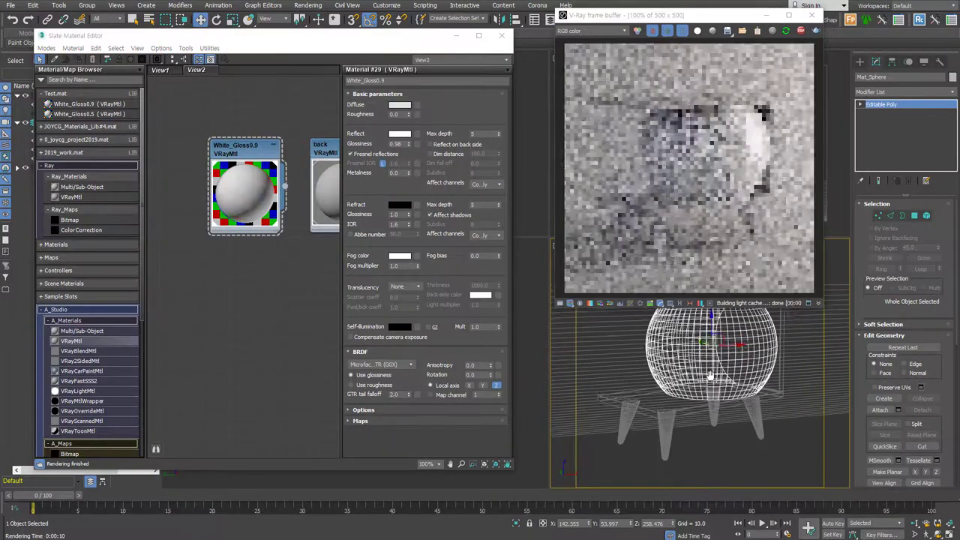
left_click(683, 427, "ctrl")
left_click_drag(680, 390, 791, 371, "shift")
key("Return")
mouse_move(787, 375)
middle_mouse_down("alt")
mouse_move(705, 369)
mouse_move(660, 341)
middle_mouse_up("alt")
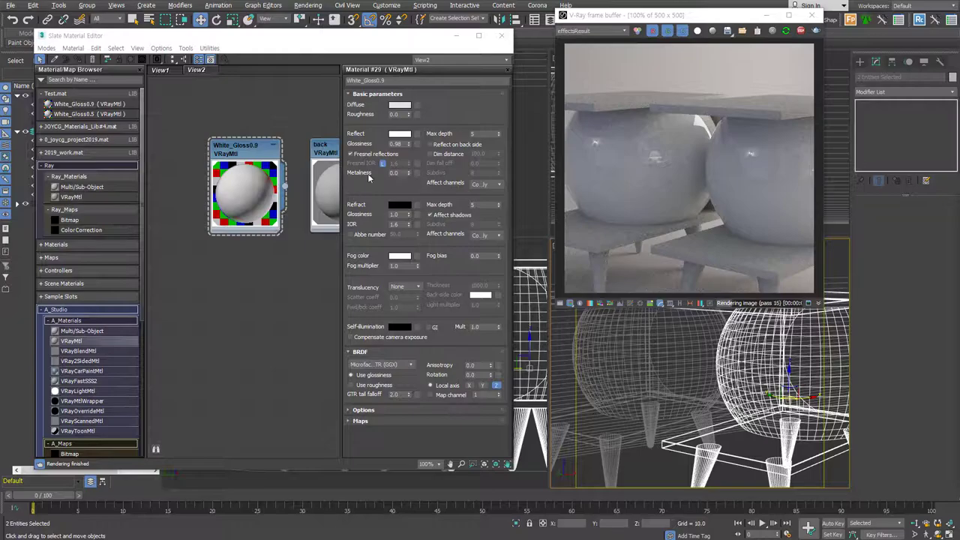
Step: Turn off Fresnel reflections and raise the reflection max depth to 8
left_click(373, 155)
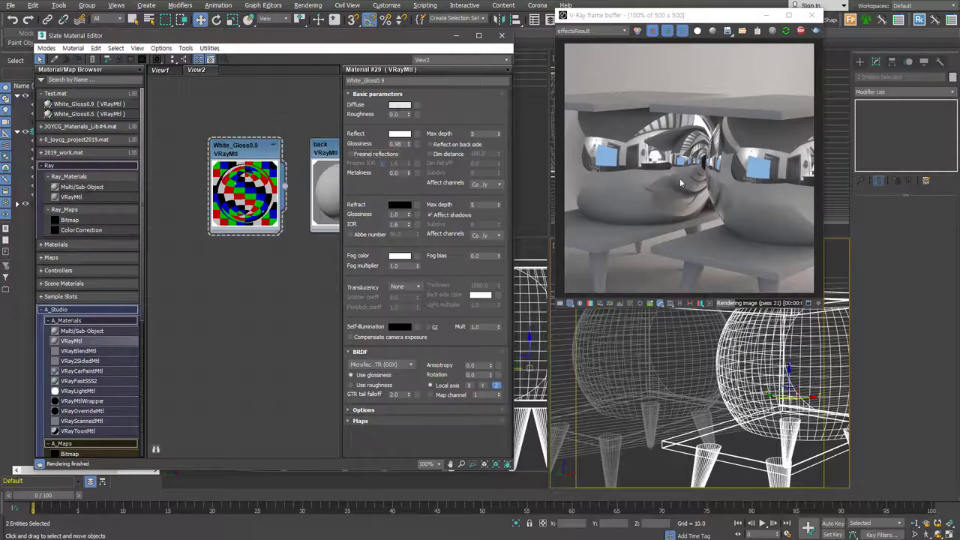
left_click(703, 161, "ctrl")
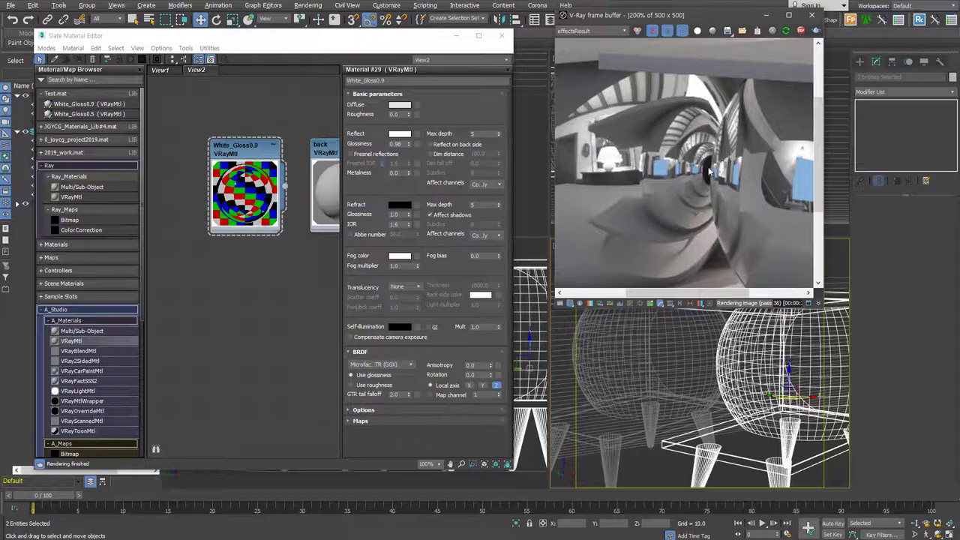
double_click(709, 171)
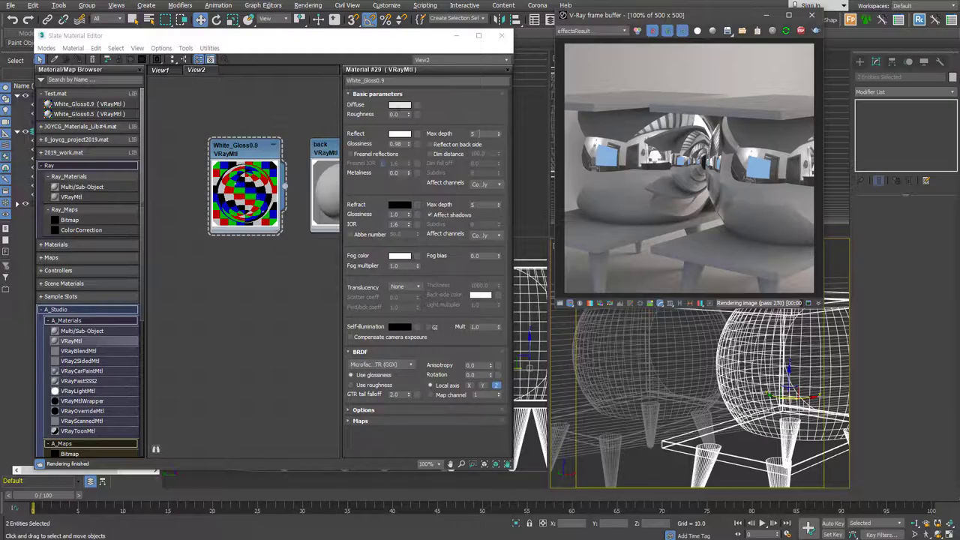
left_click(474, 134)
left_click(500, 132)
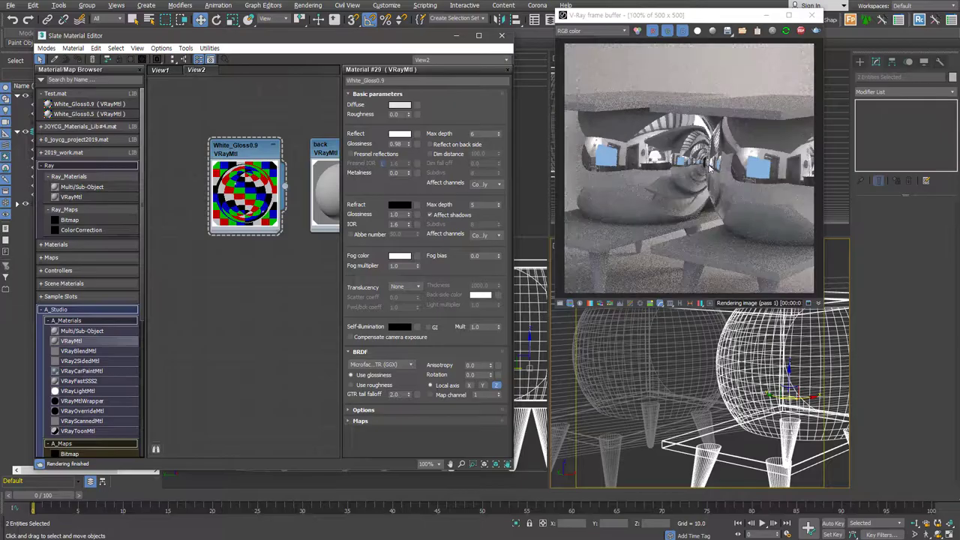
left_click(498, 132)
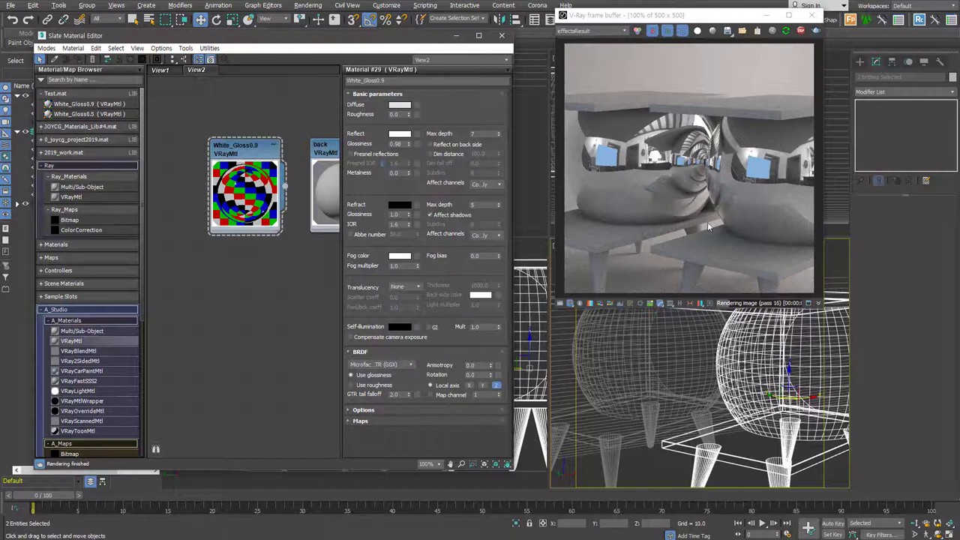
left_click(498, 132)
Step: Set reflect glossiness to 0.8, lower max depth to 5, and move the copy right
double_click(398, 143)
type("0.")
key("Return")
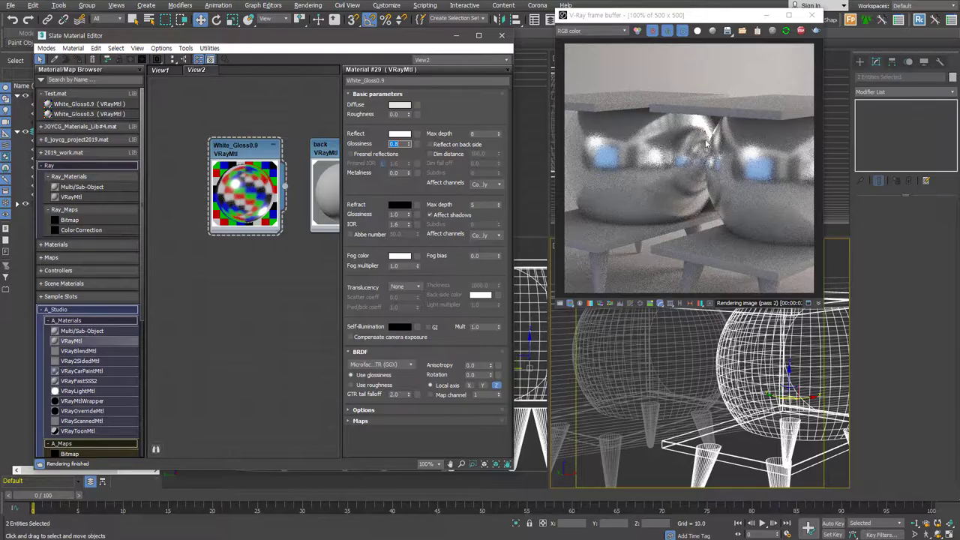
left_click(498, 135)
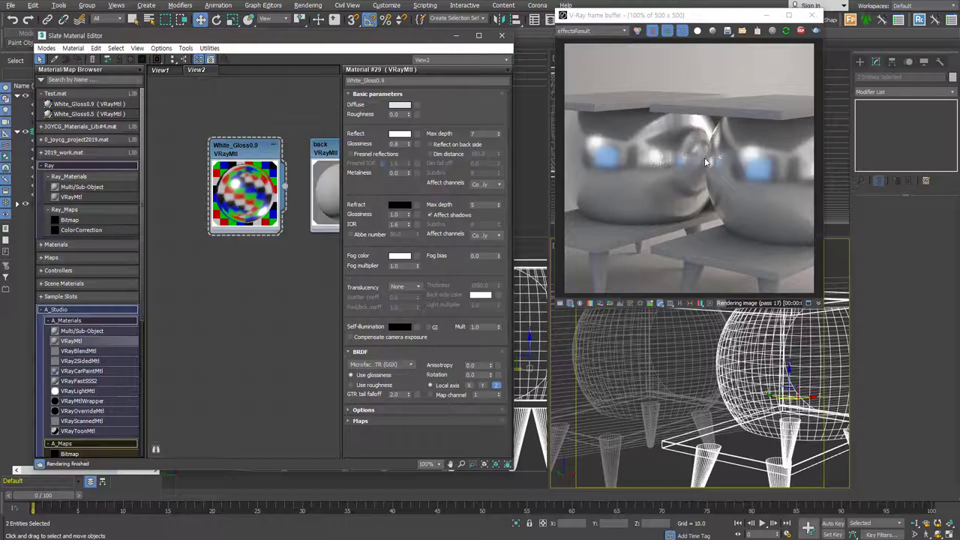
left_click(498, 136)
left_click_drag(774, 396, 793, 397)
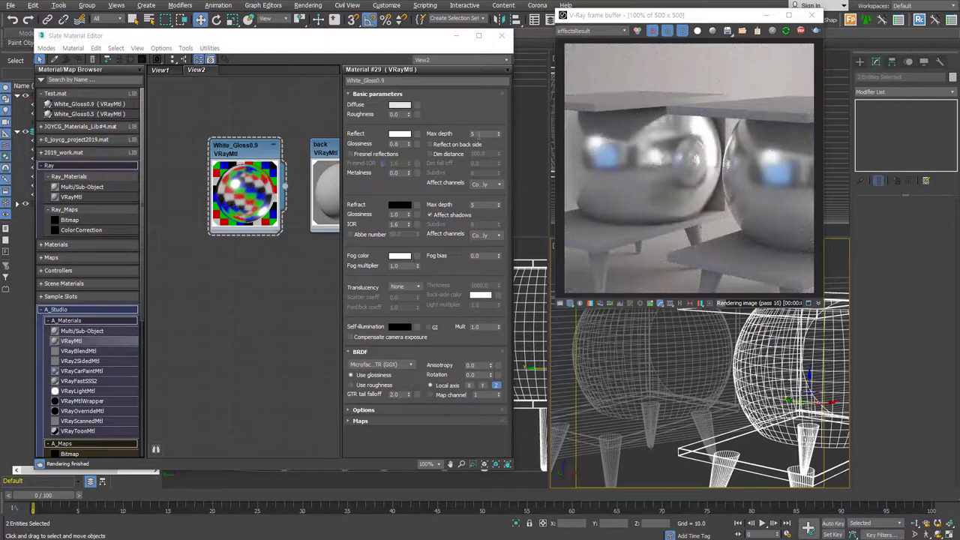
Step: Set reflect glossiness to 0.7 and lower reflection max depth to 3
double_click(396, 143)
type("0.7")
key("Return")
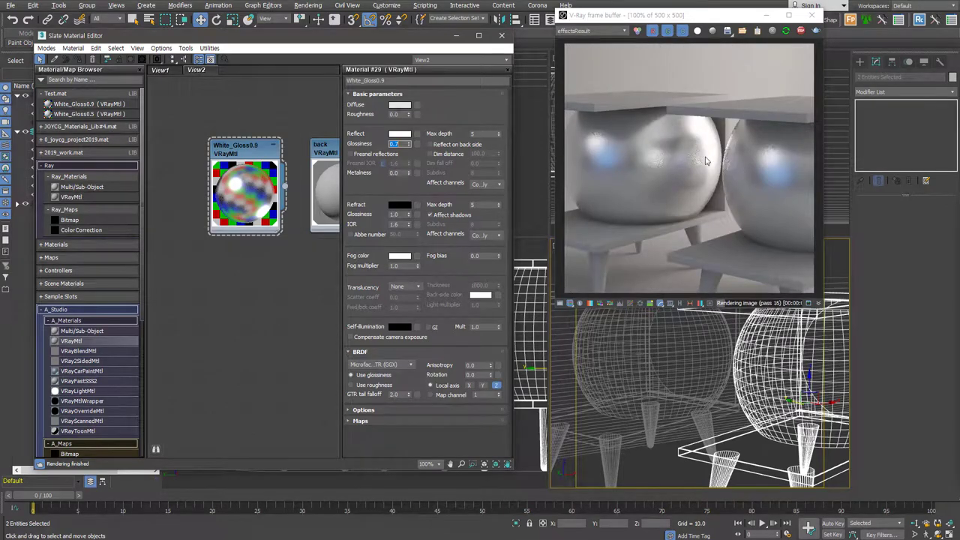
left_click(498, 136)
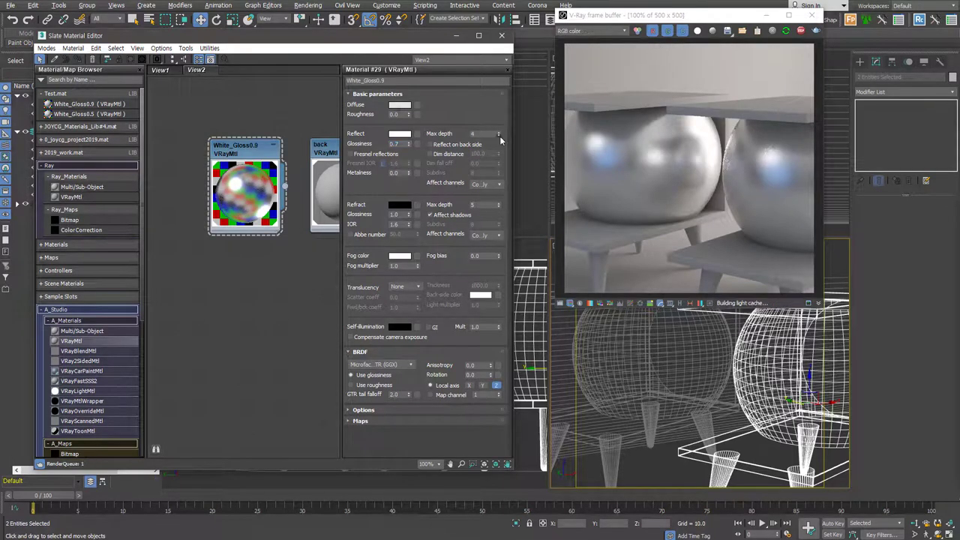
left_click(500, 136)
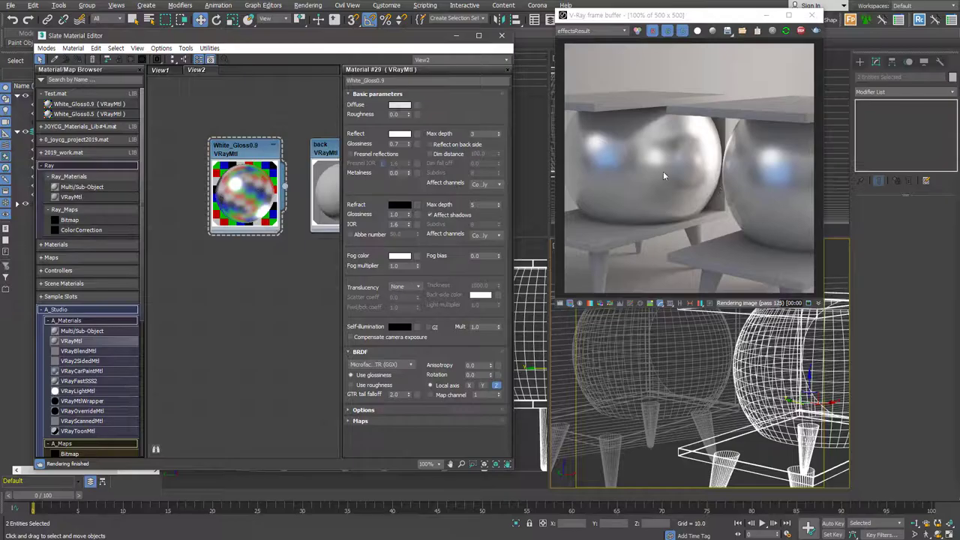
Step: Darken the diffuse colour to near black
left_click(402, 106)
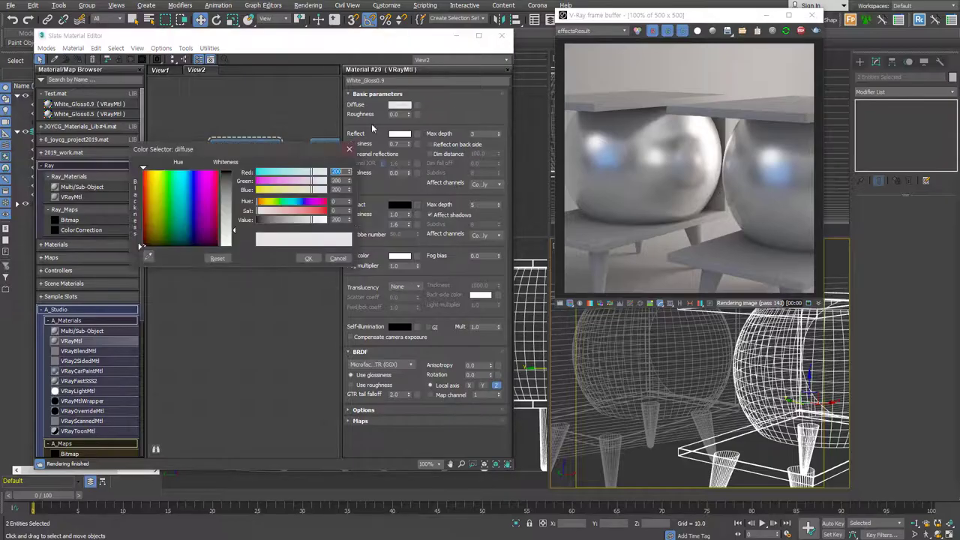
left_click_drag(267, 224, 261, 225)
left_click(309, 258)
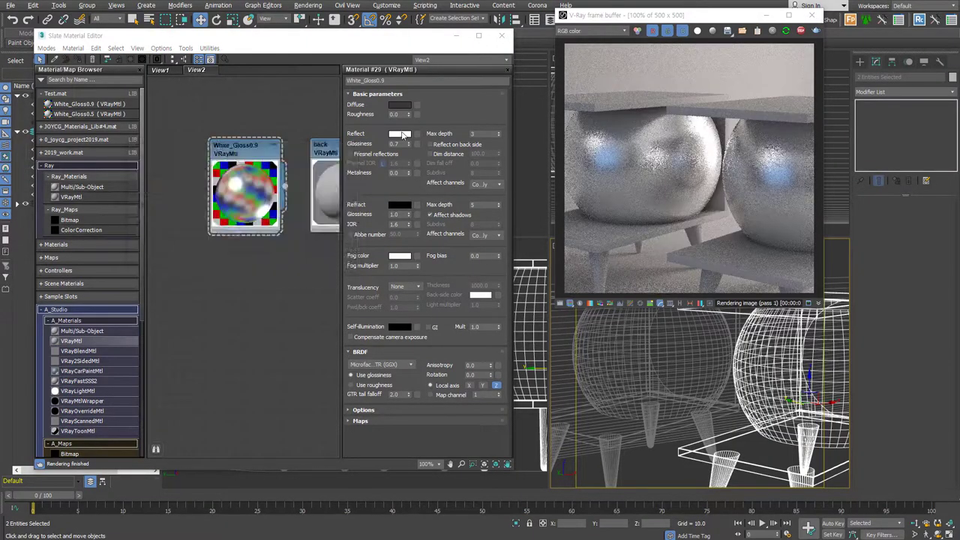
Step: Set reflection colour value to 168, glossiness to 0.85 and max depth to 5
left_click(399, 134)
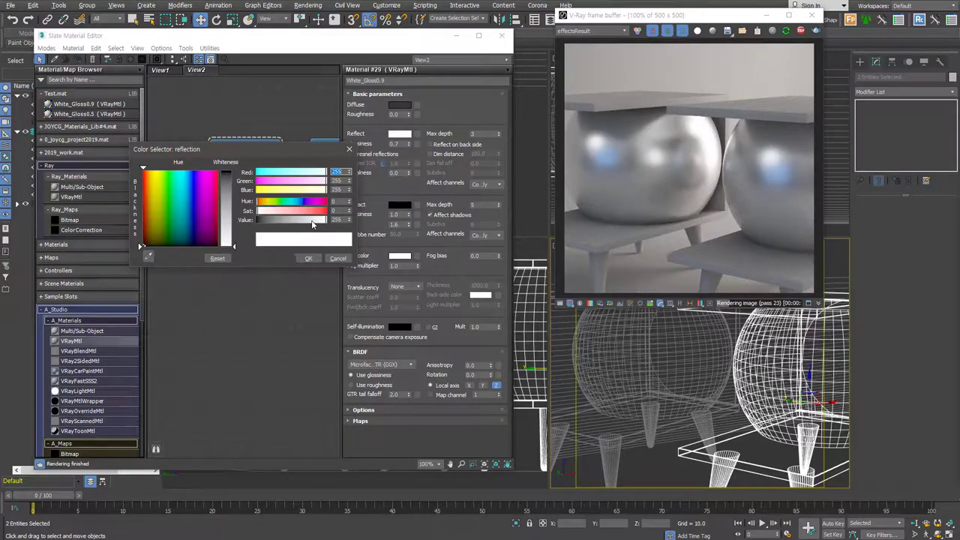
left_click_drag(315, 223, 303, 225)
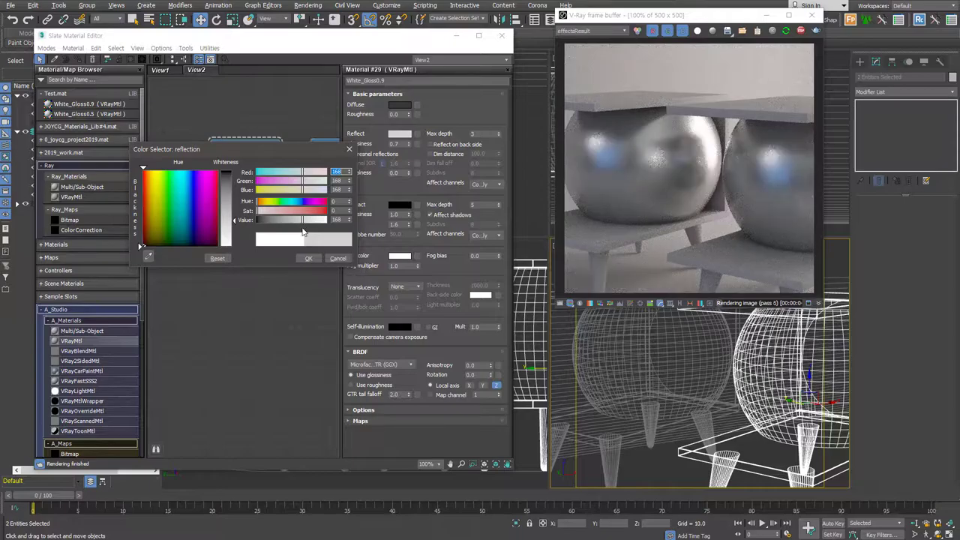
left_click(307, 258)
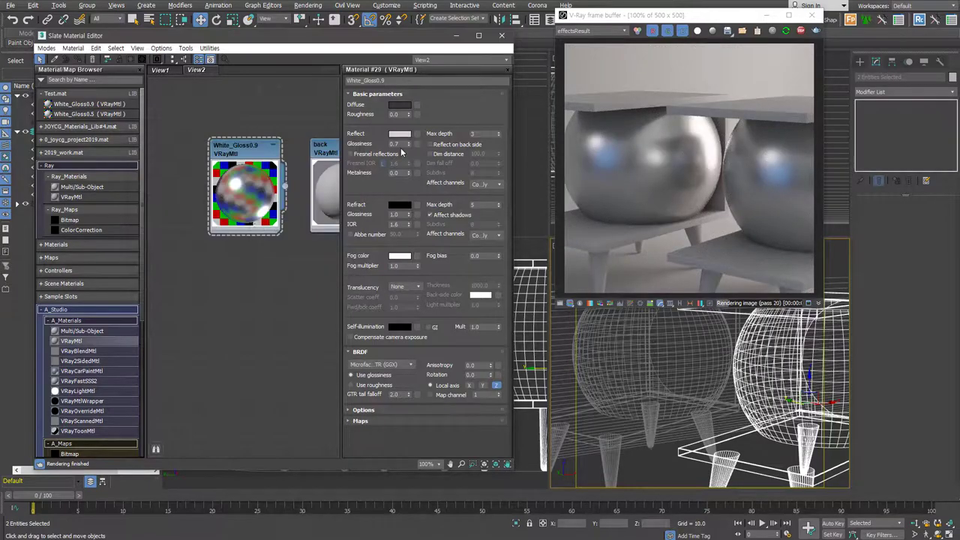
left_click_drag(409, 143, 409, 132)
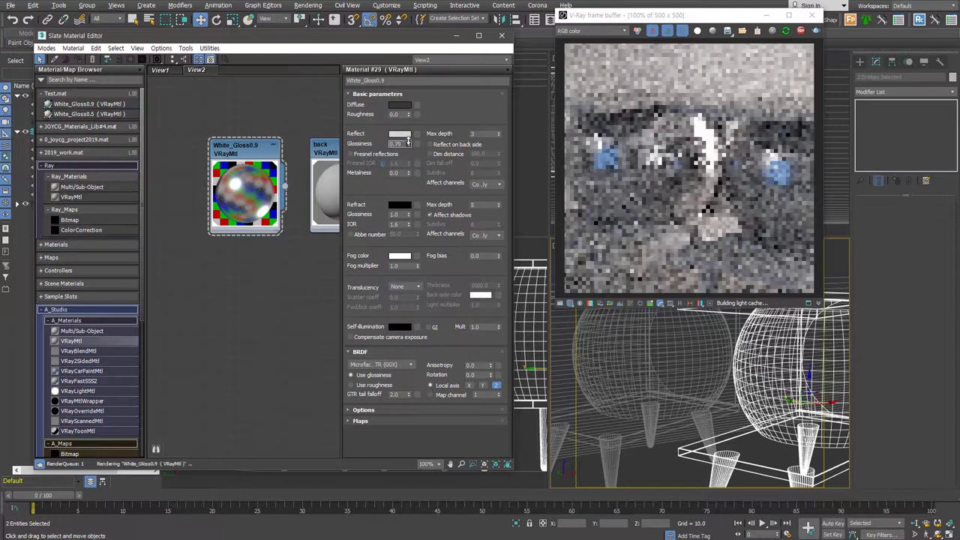
double_click(496, 133)
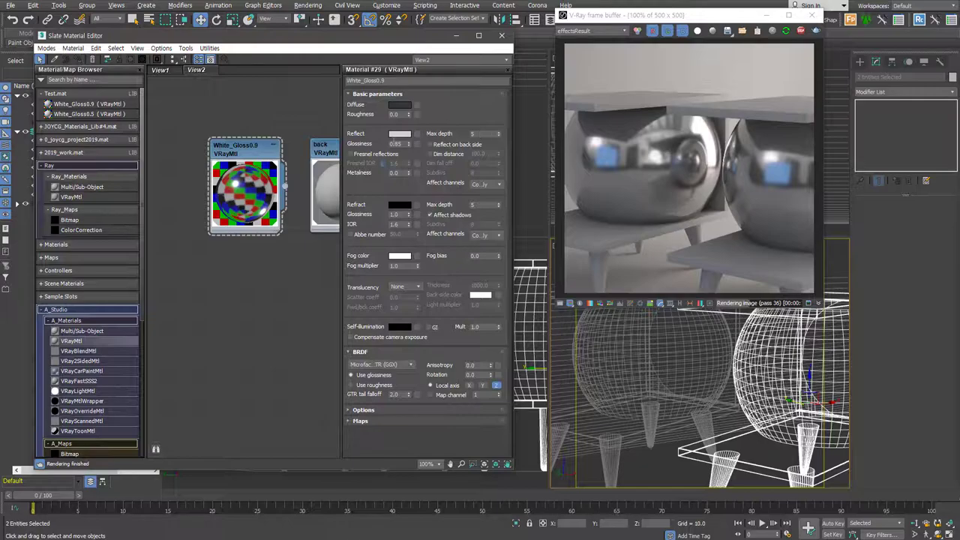
Step: Re-enable Fresnel reflections and set the unlocked Fresnel IOR to 20.0
left_click(367, 156)
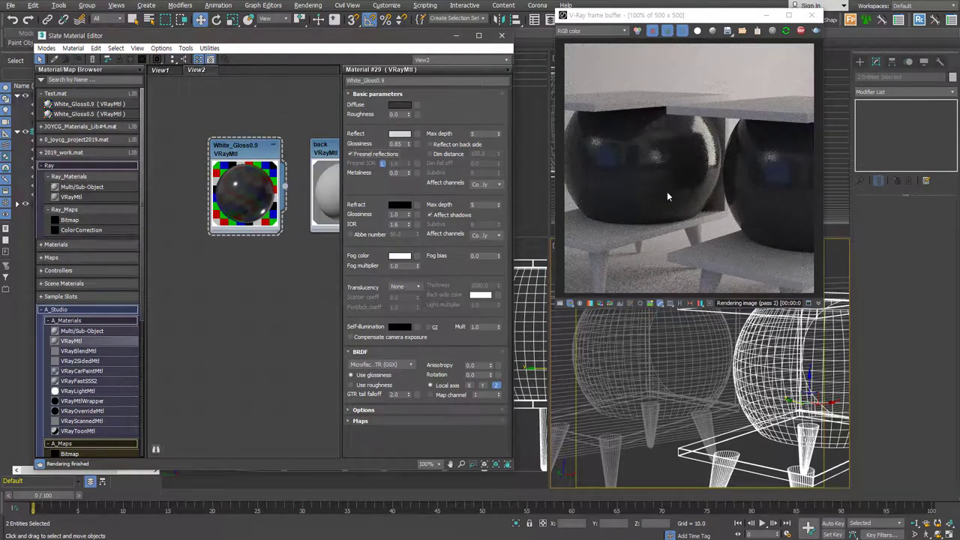
left_click(383, 163)
type("20")
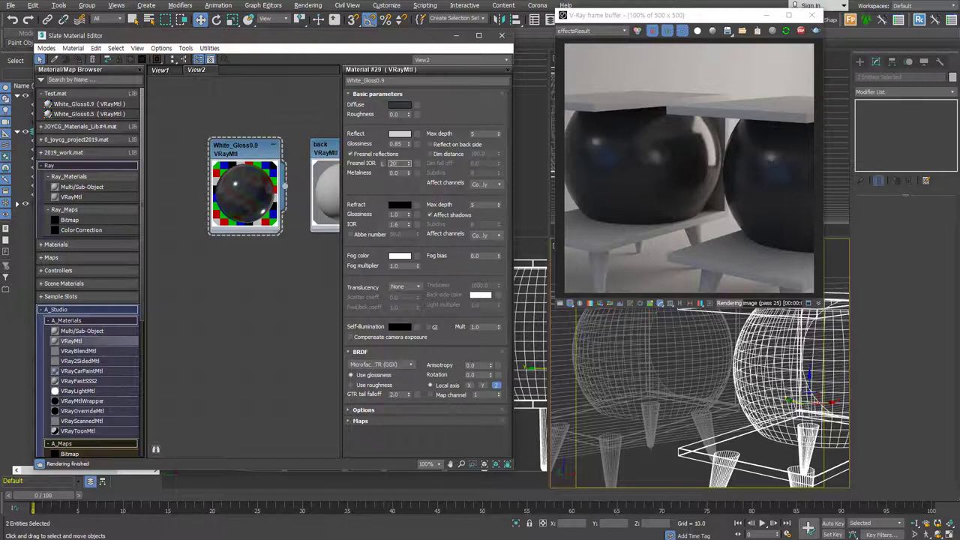
key("Return")
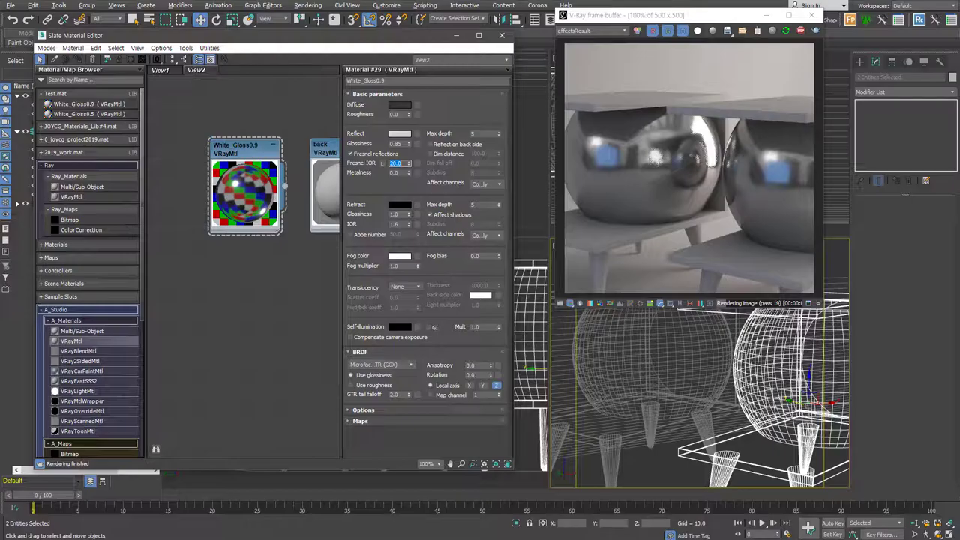
left_click(887, 319)
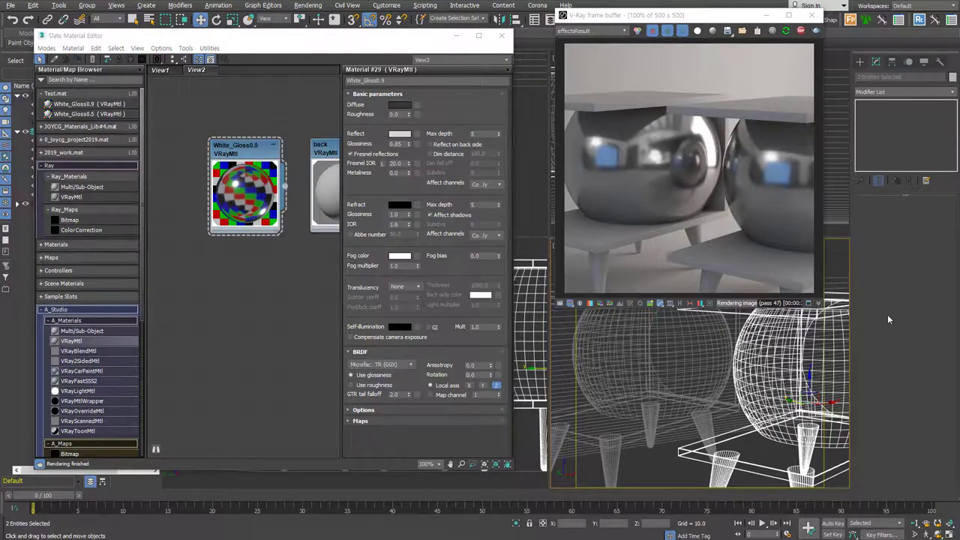